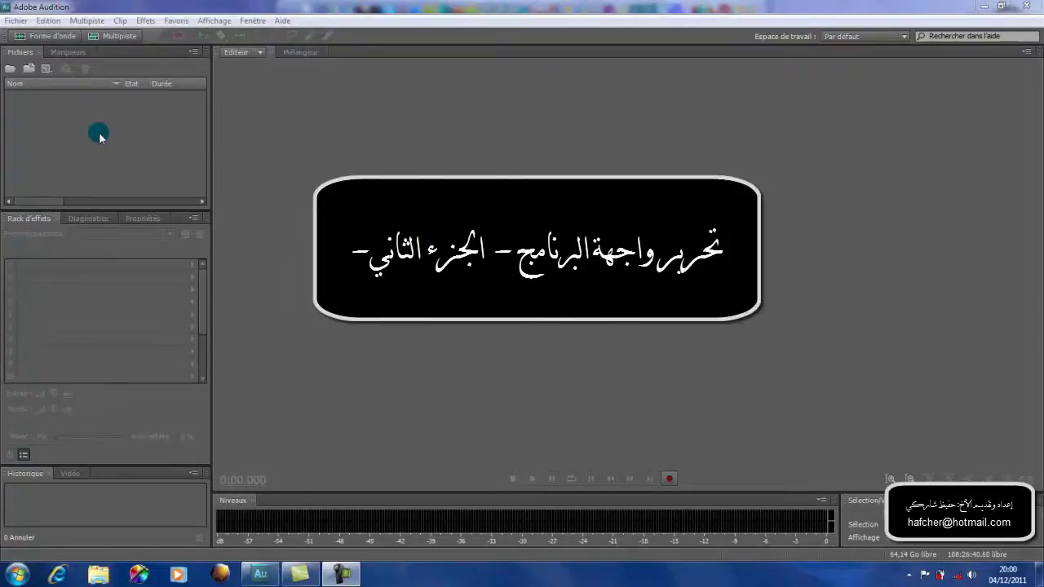
click(65, 319)
click(82, 489)
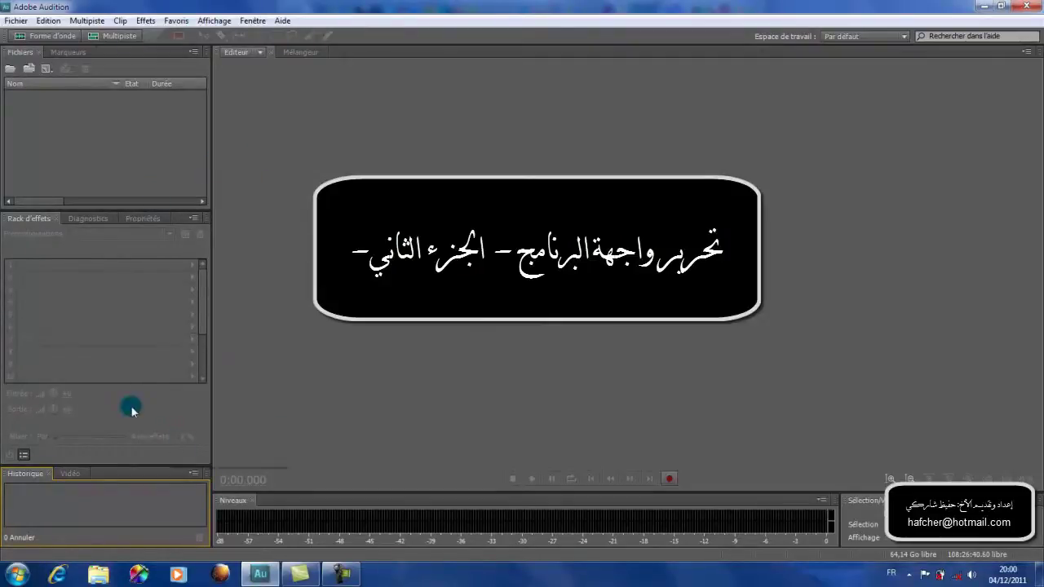
click(863, 36)
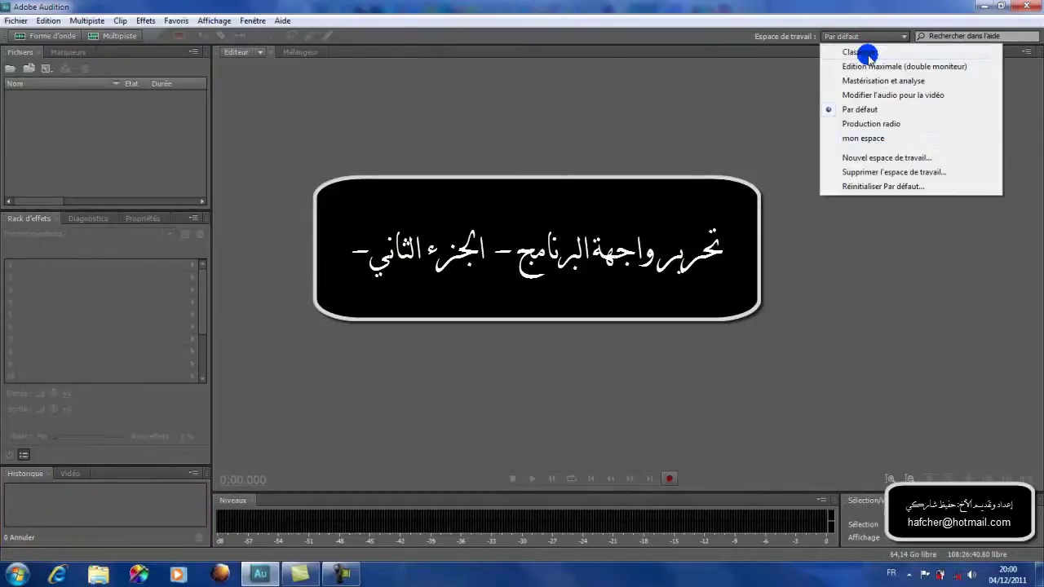
click(863, 158)
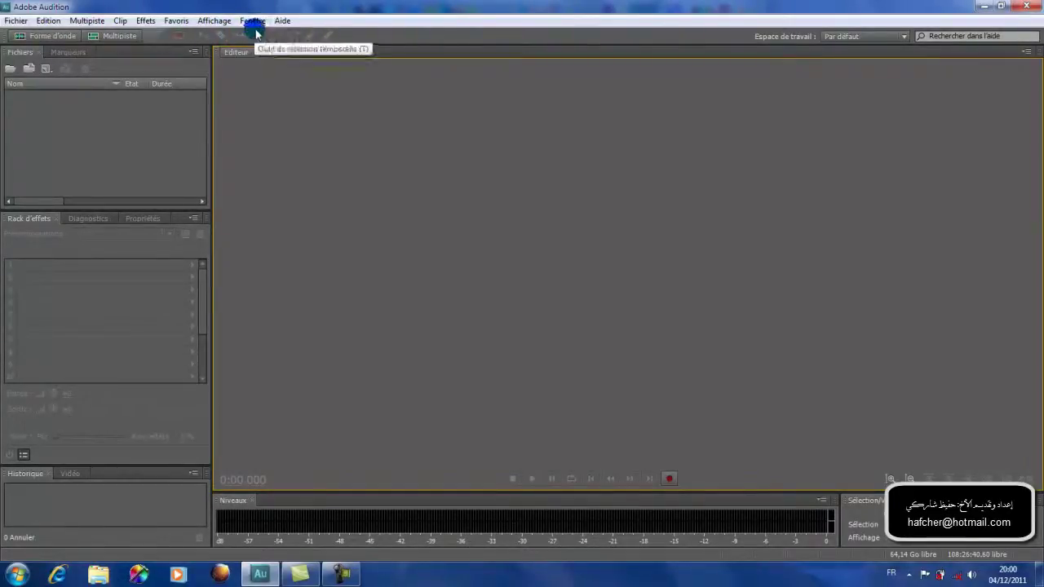
click(118, 38)
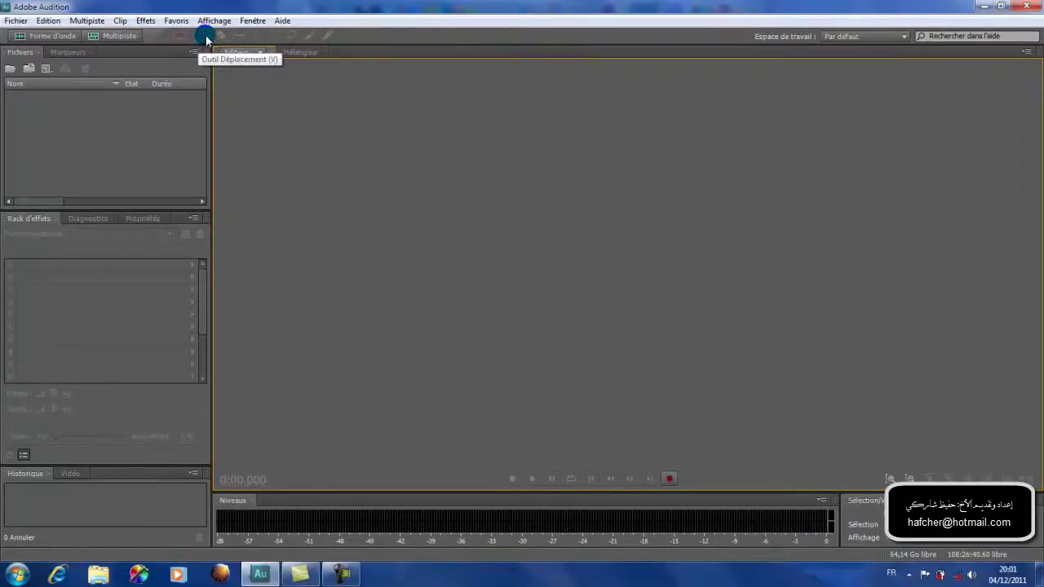
Hide the Outils toolbar, then show it again above the panels.
click(250, 21)
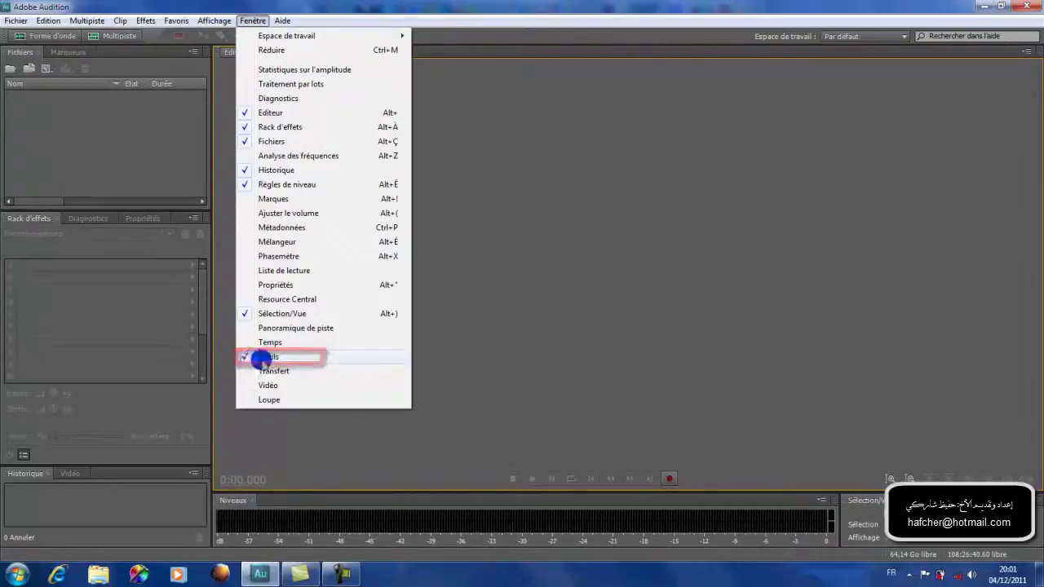
click(262, 357)
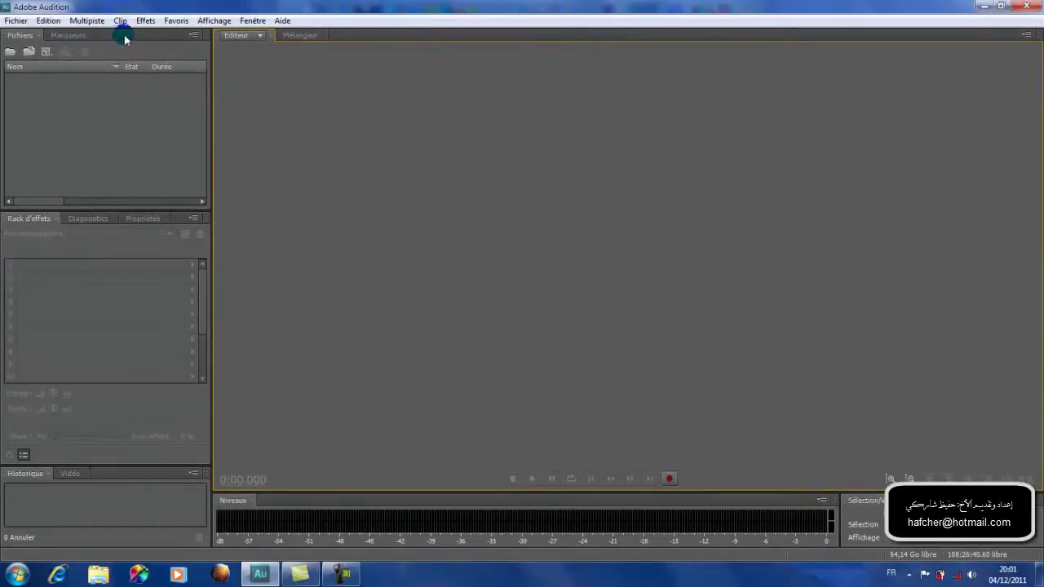
click(251, 20)
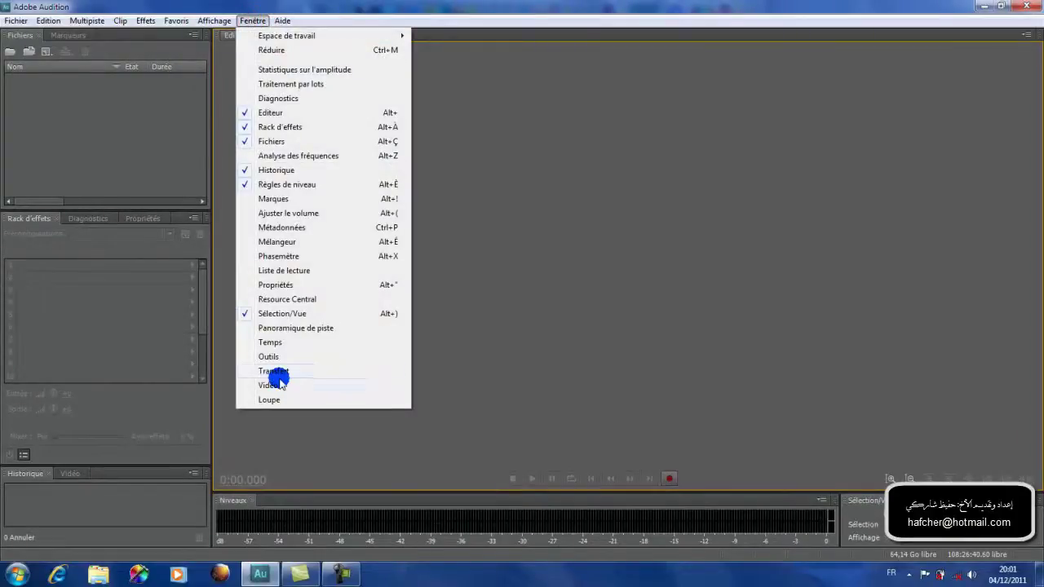
click(259, 357)
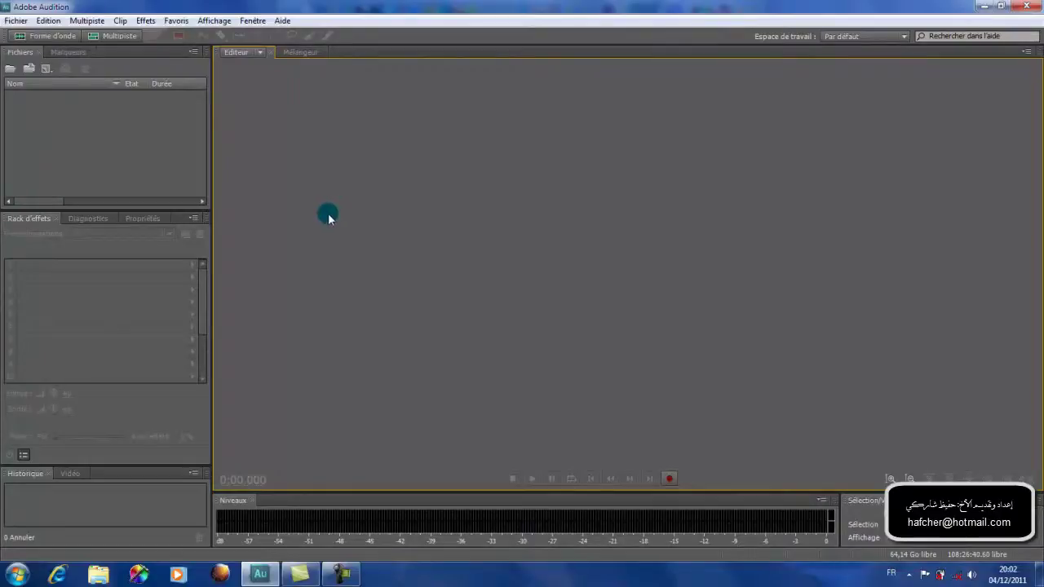
Create a new stereo audio file at 48000 Hz with 32-bit floating-point resolution, keeping the suggested file name.
click(42, 37)
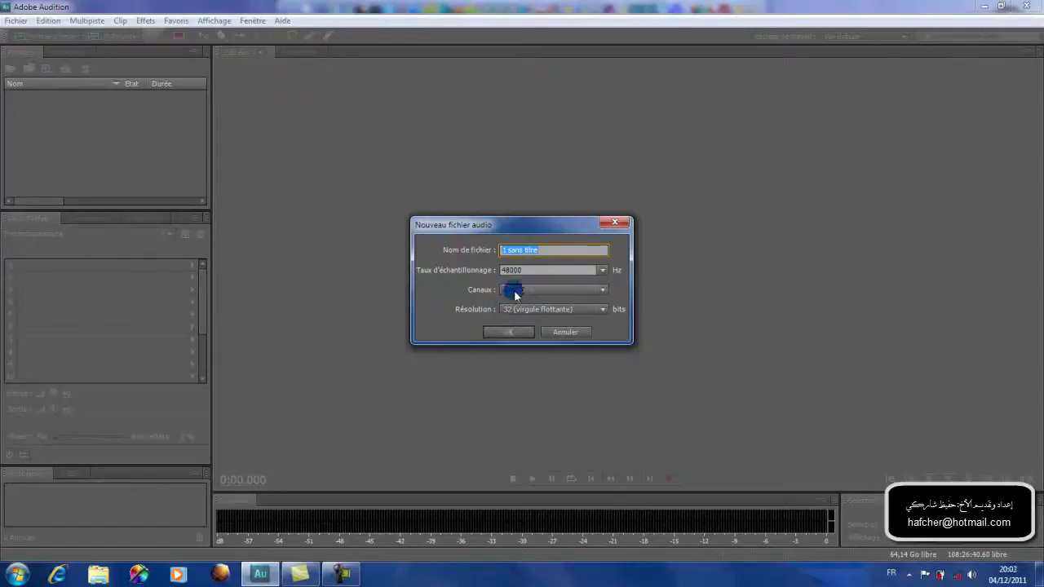
click(510, 332)
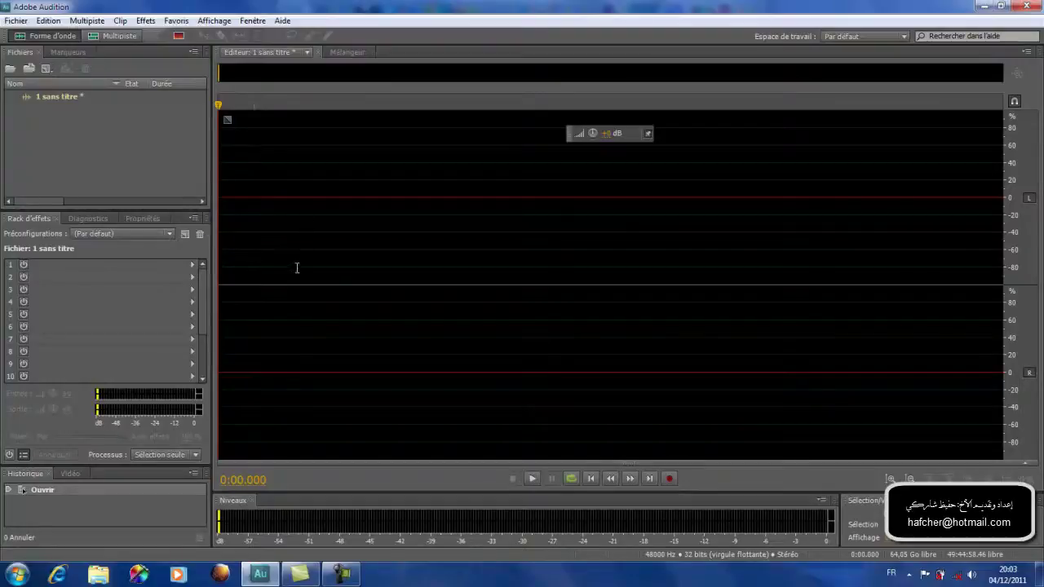
Open the audio file Anachids (8) in the waveform editor.
click(16, 21)
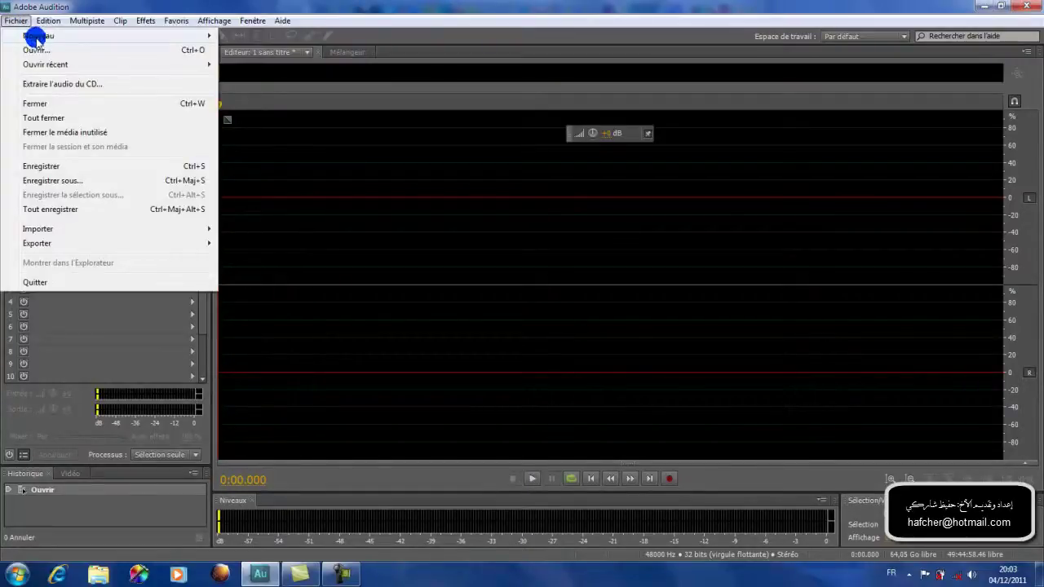
click(36, 50)
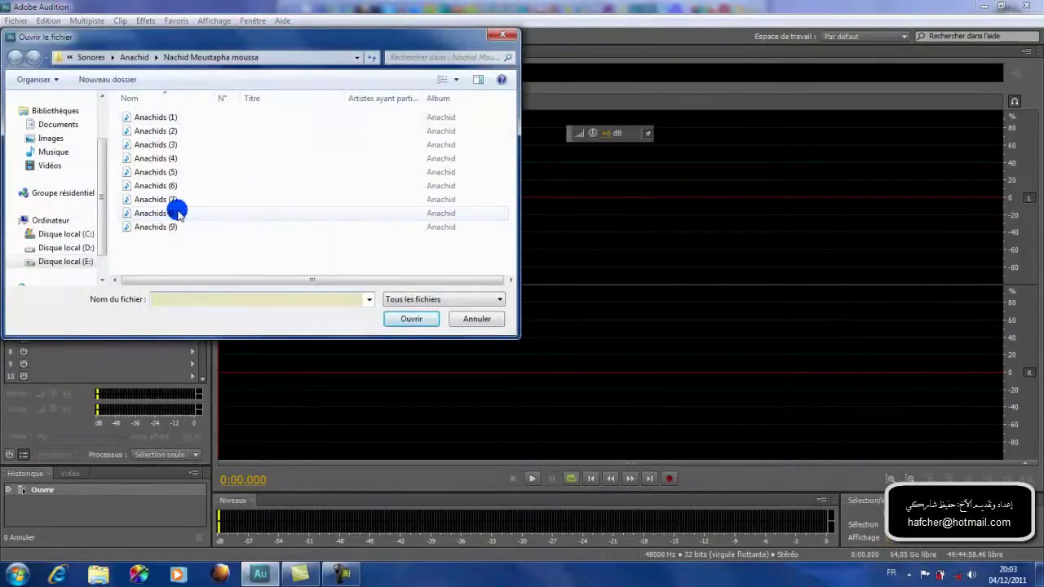
double_click(174, 213)
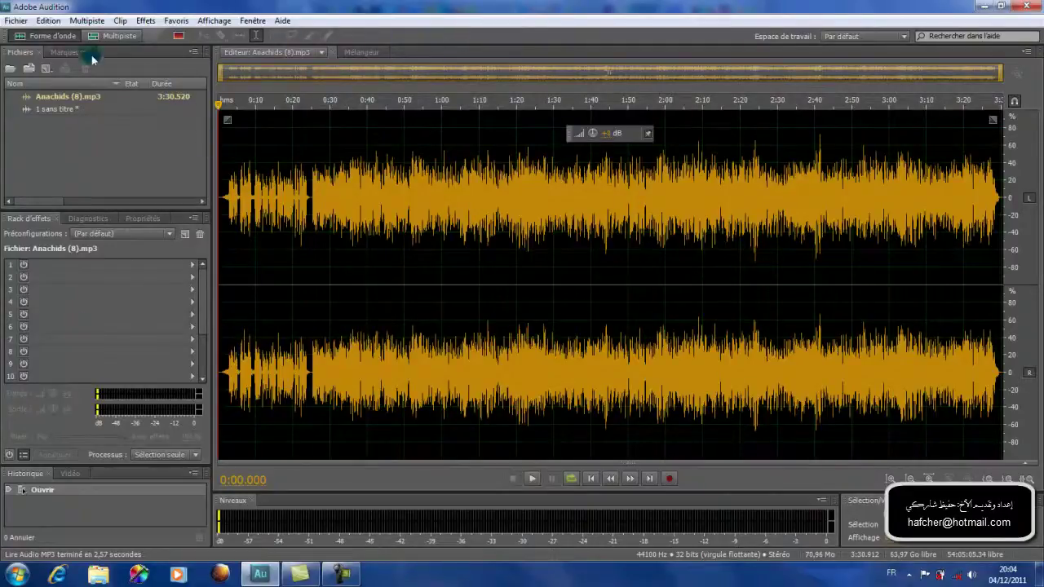
click(47, 21)
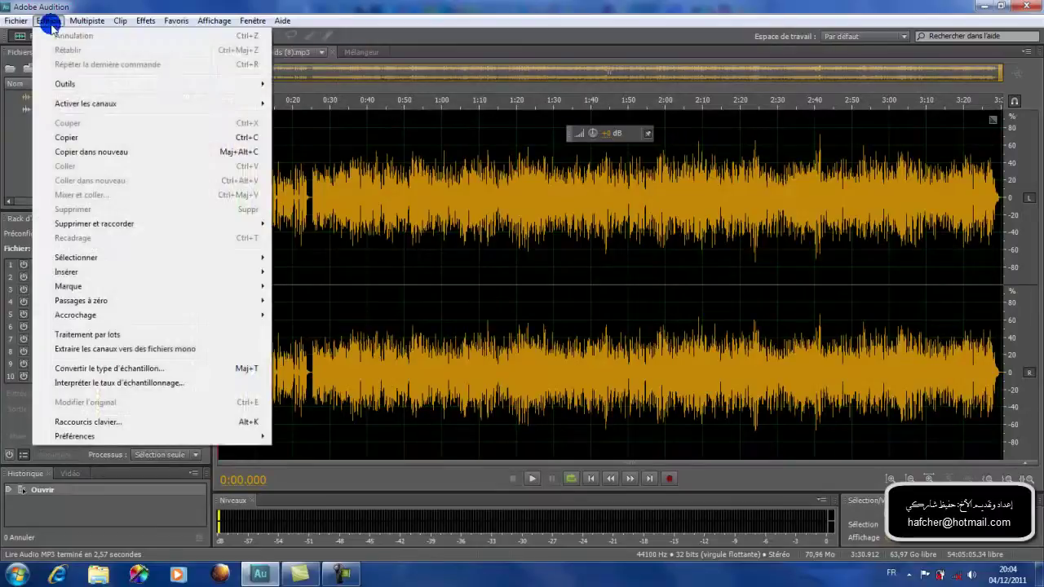
mouse_move(70, 438)
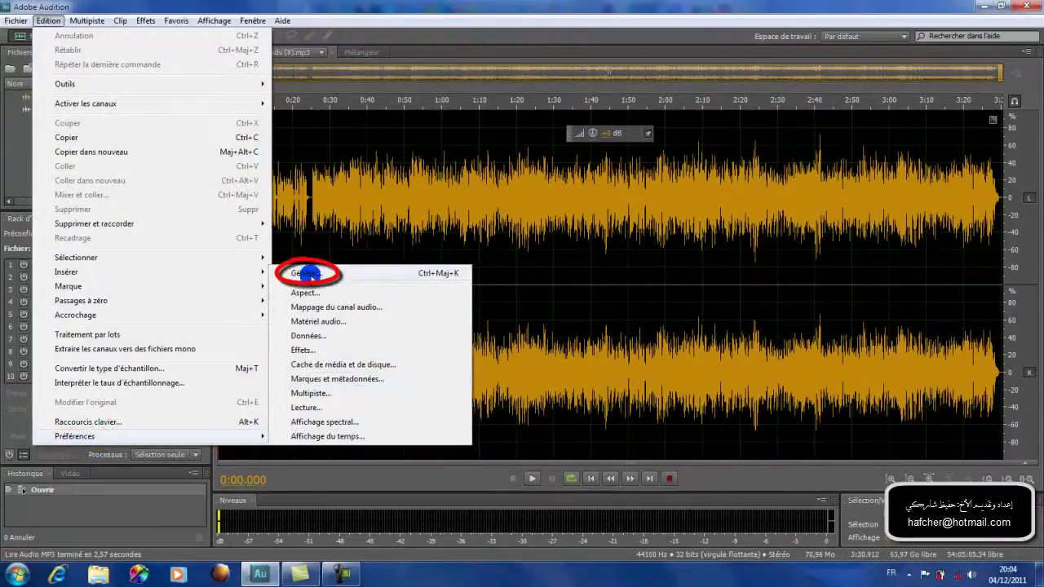
click(308, 274)
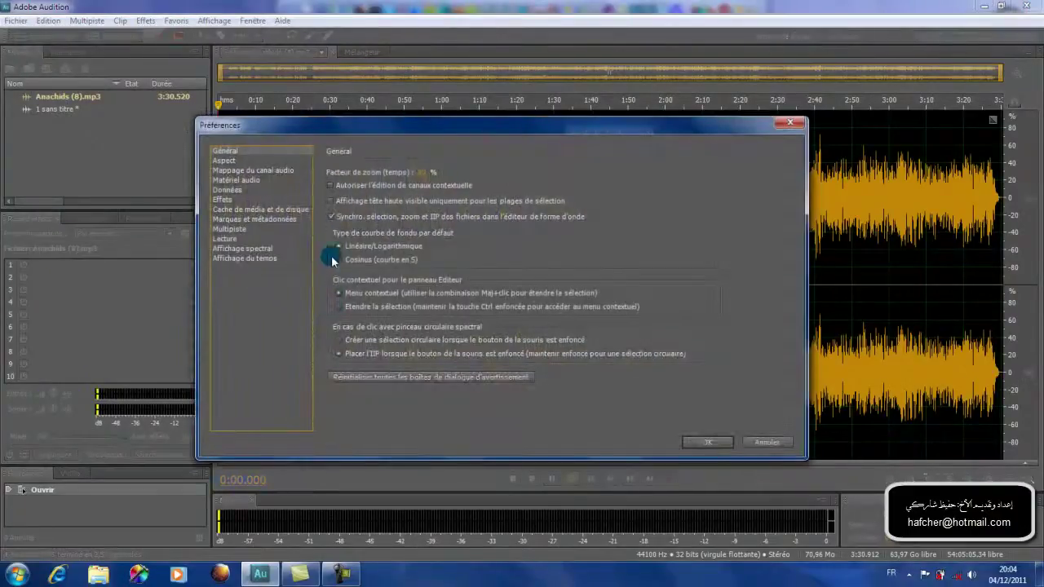
click(223, 162)
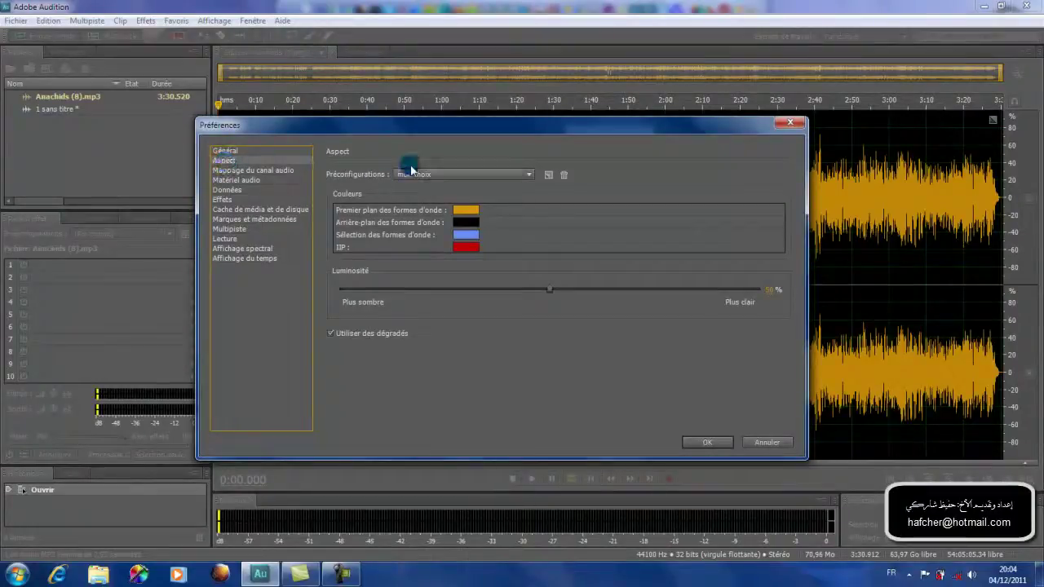
drag(402, 127, 239, 75)
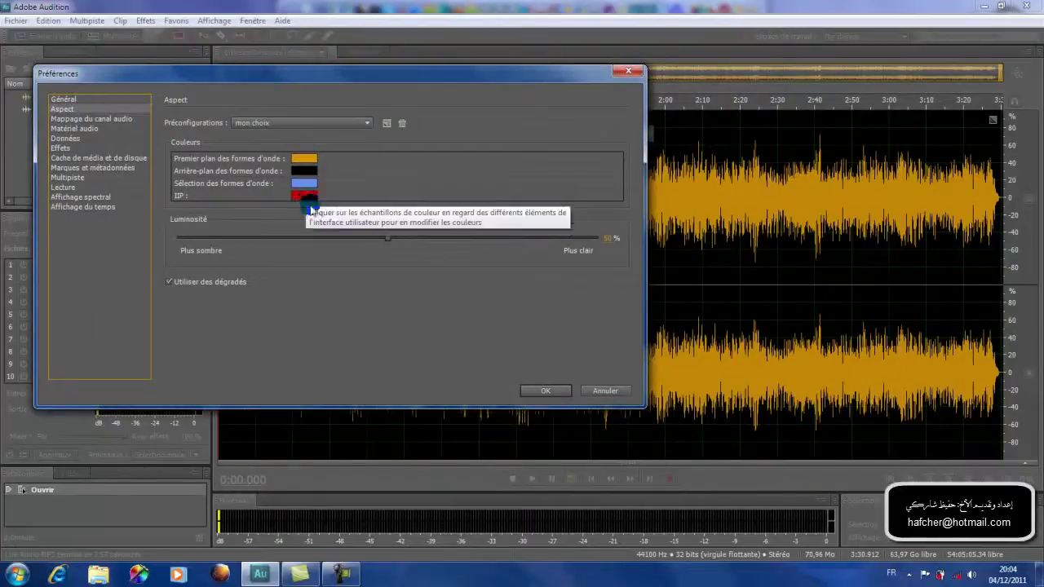
click(608, 392)
Select the waveform from about 1:52 to 2:57 and open the Aspect preferences, with the dialog moved clear of the selection.
drag(878, 264, 638, 264)
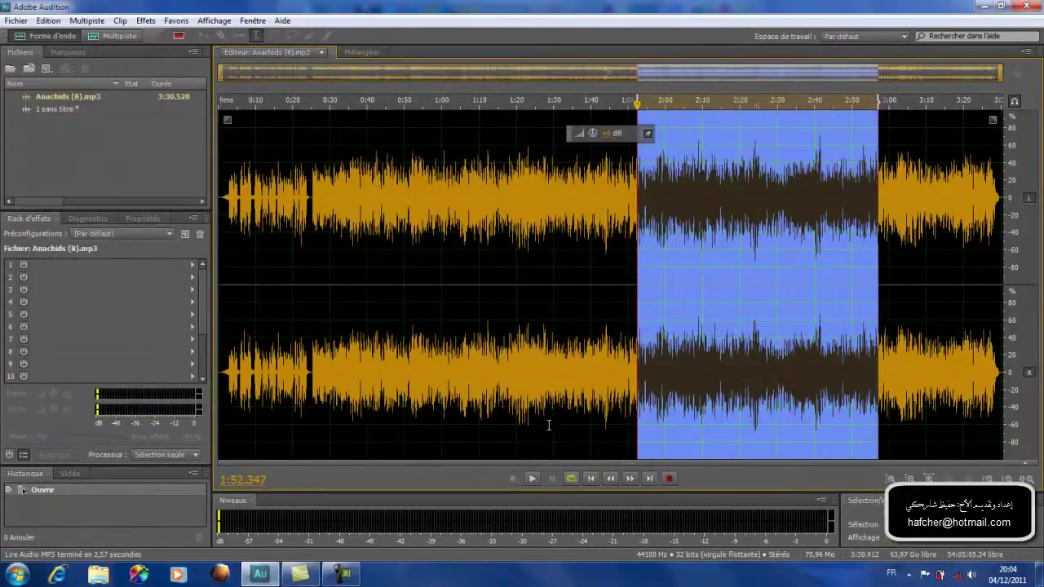
click(48, 20)
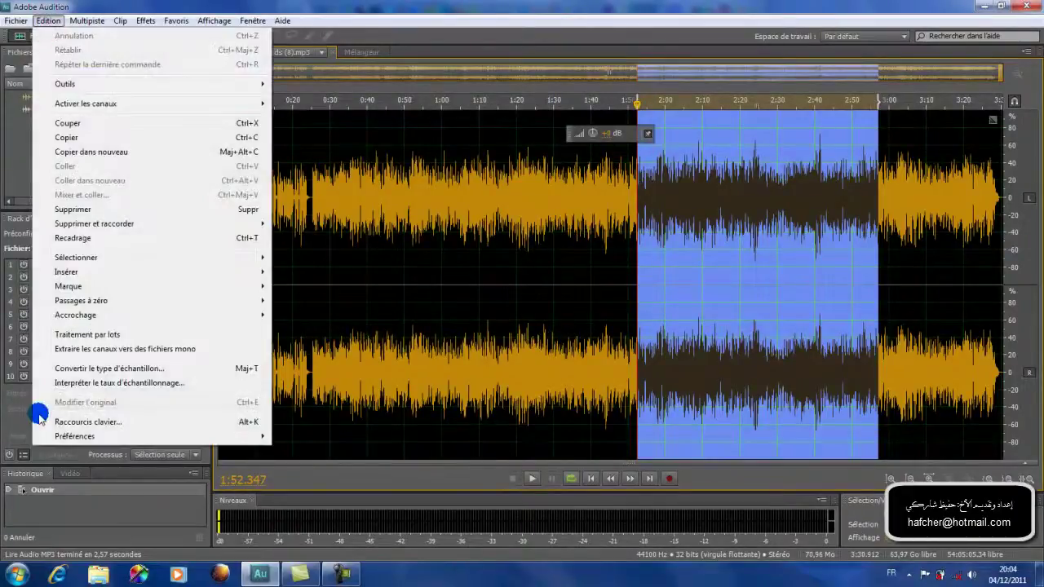
mouse_move(82, 436)
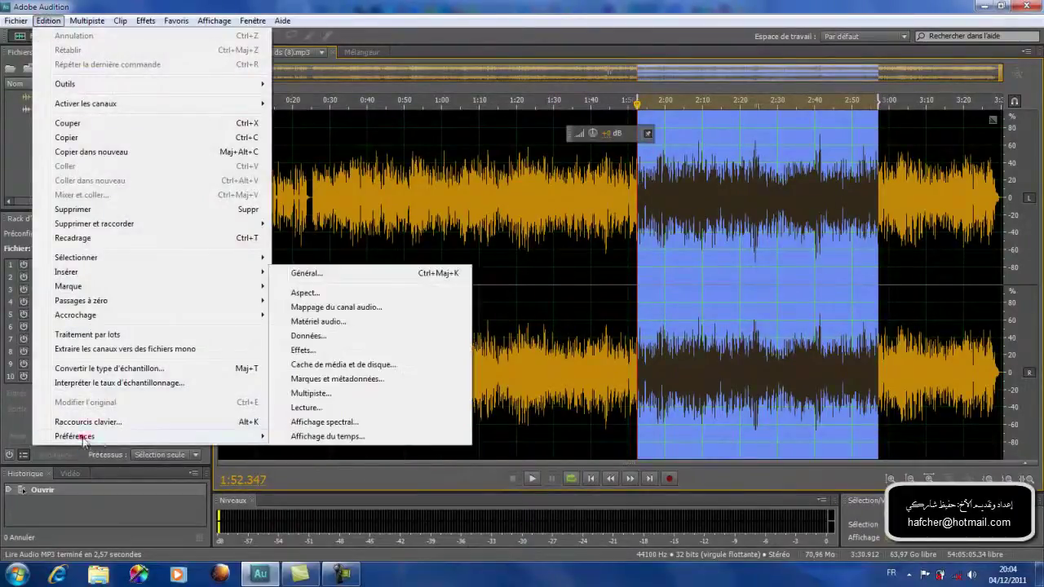
click(311, 278)
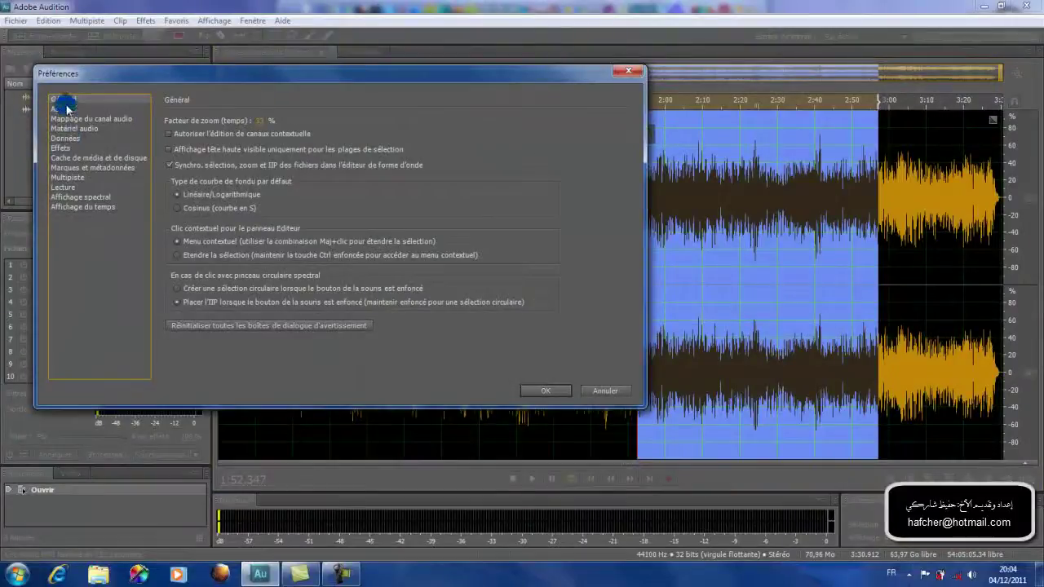
click(63, 109)
drag(204, 87, 133, 67)
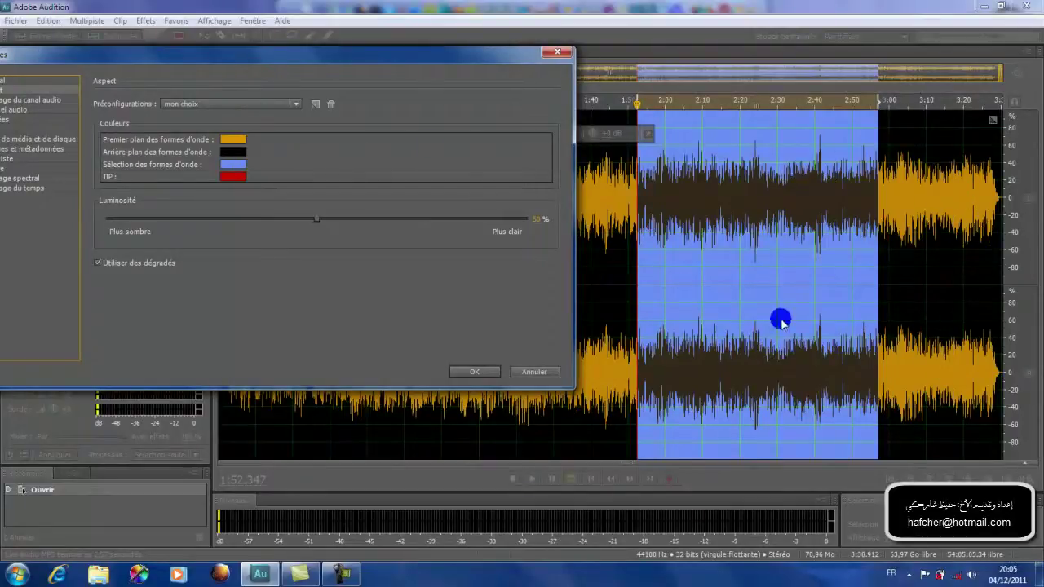
Try several waveform foreground colours, including red, yellow and salmon pink, and cancel the colour change.
click(227, 143)
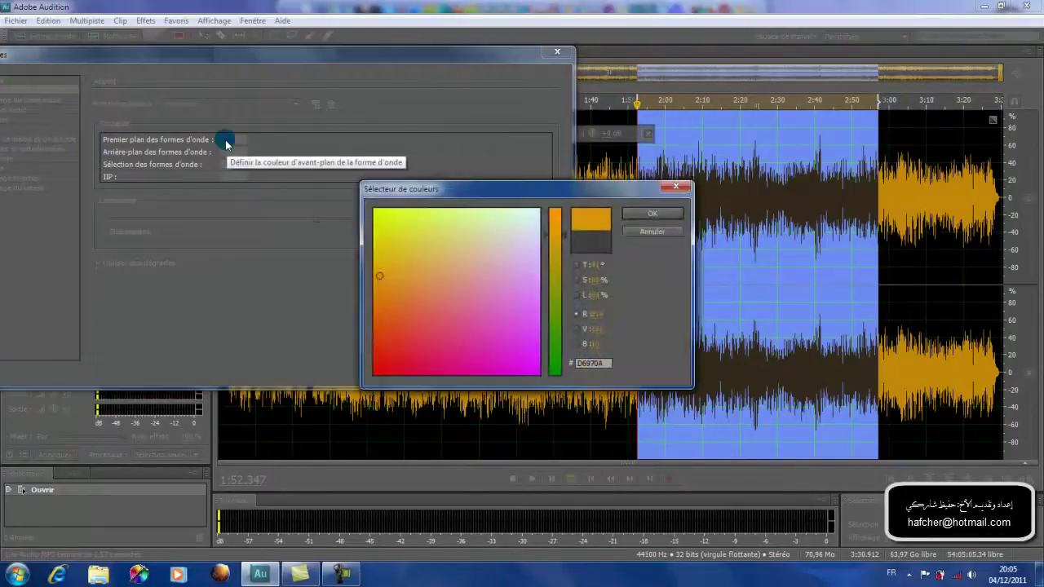
click(408, 326)
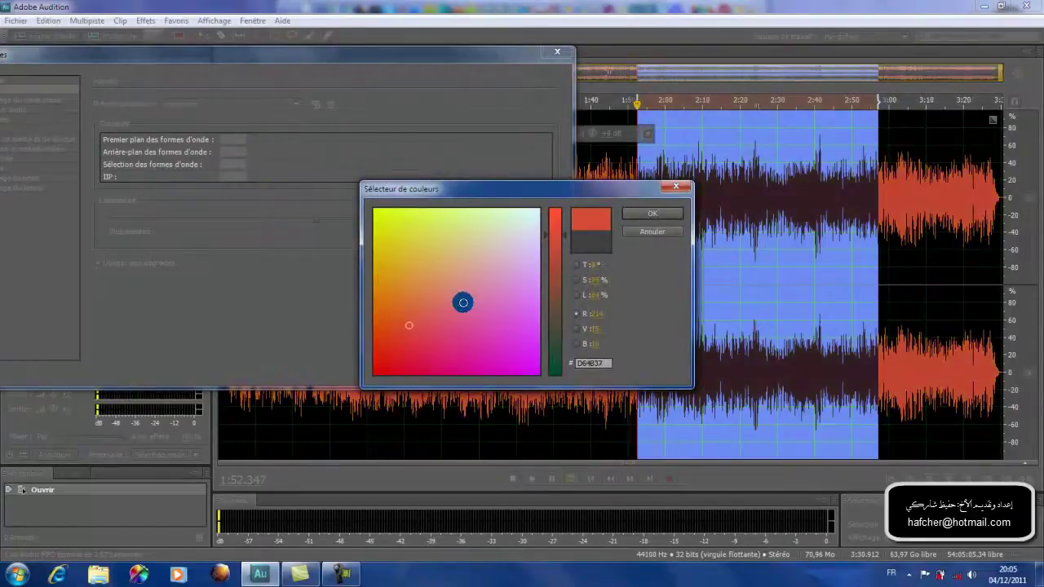
click(461, 283)
click(429, 236)
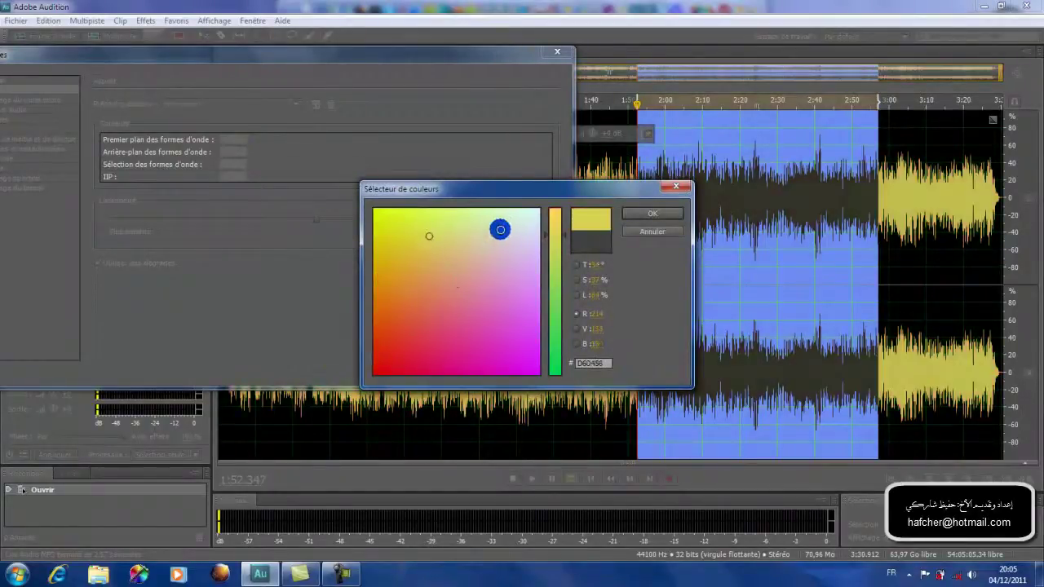
click(508, 230)
click(447, 290)
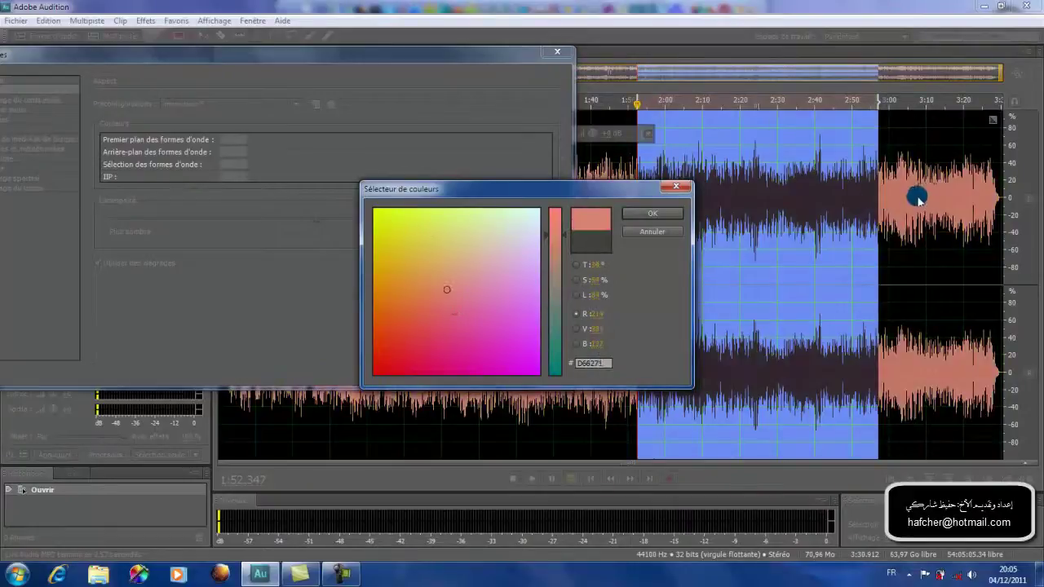
click(647, 238)
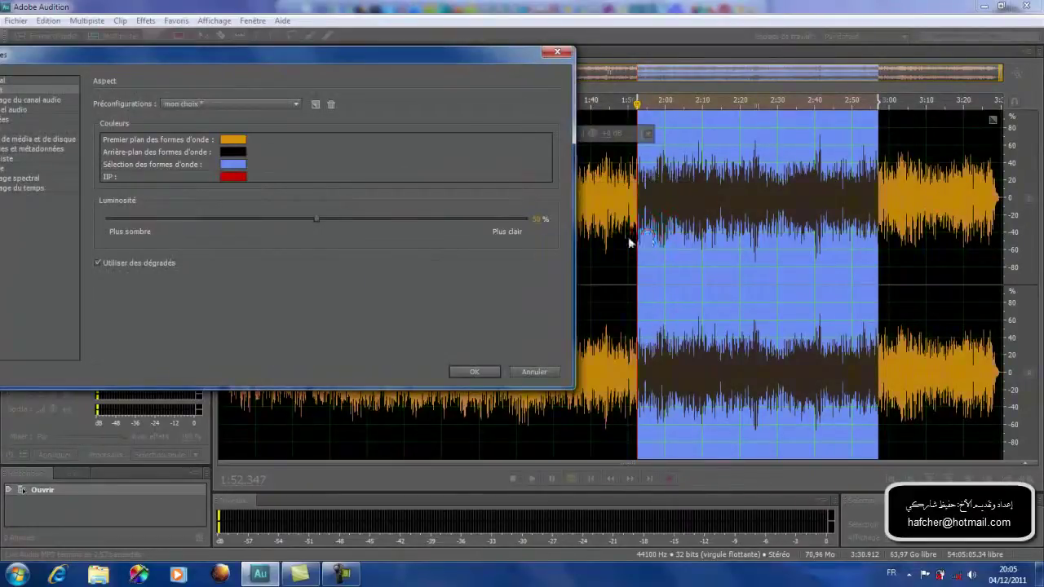
Try dark blue, light blue and bright green as the waveform background colour, and cancel the colour change.
click(236, 158)
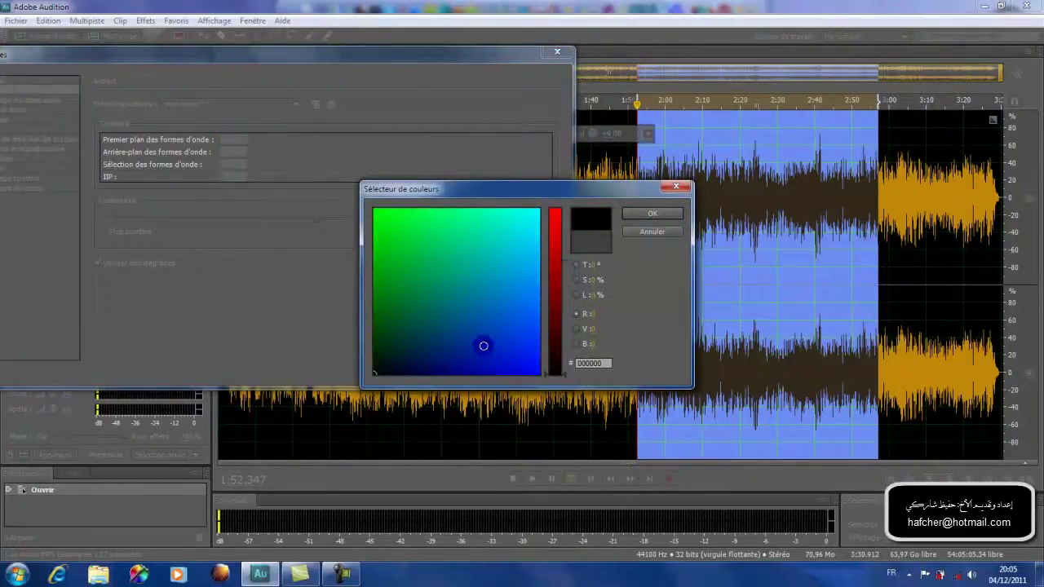
click(485, 335)
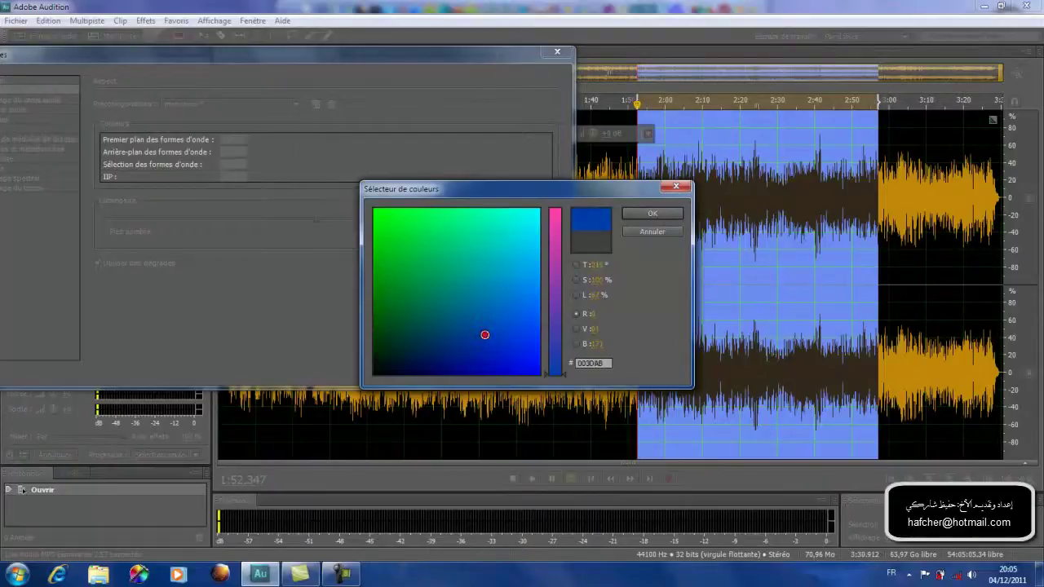
click(522, 271)
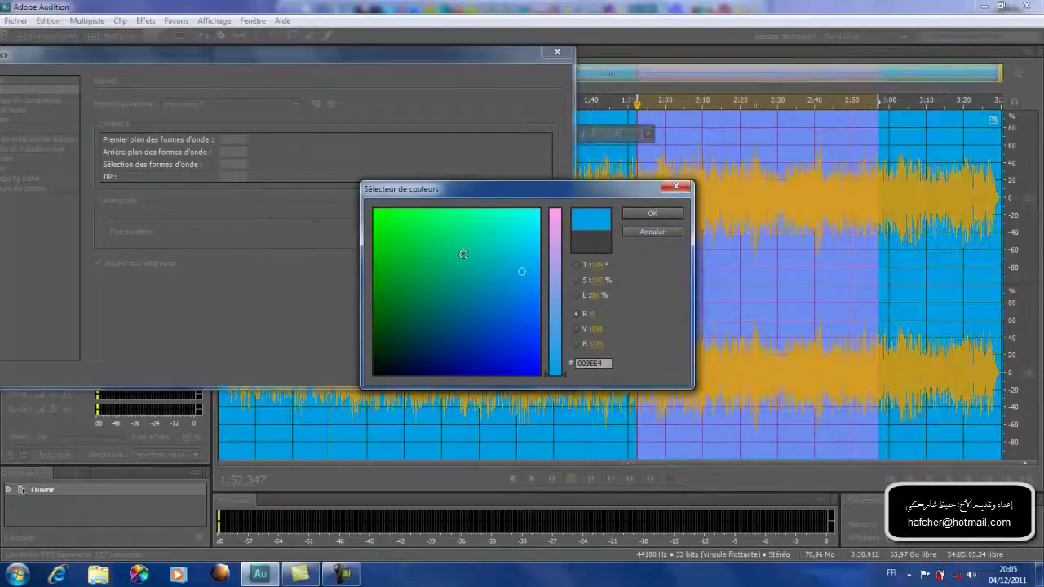
click(400, 220)
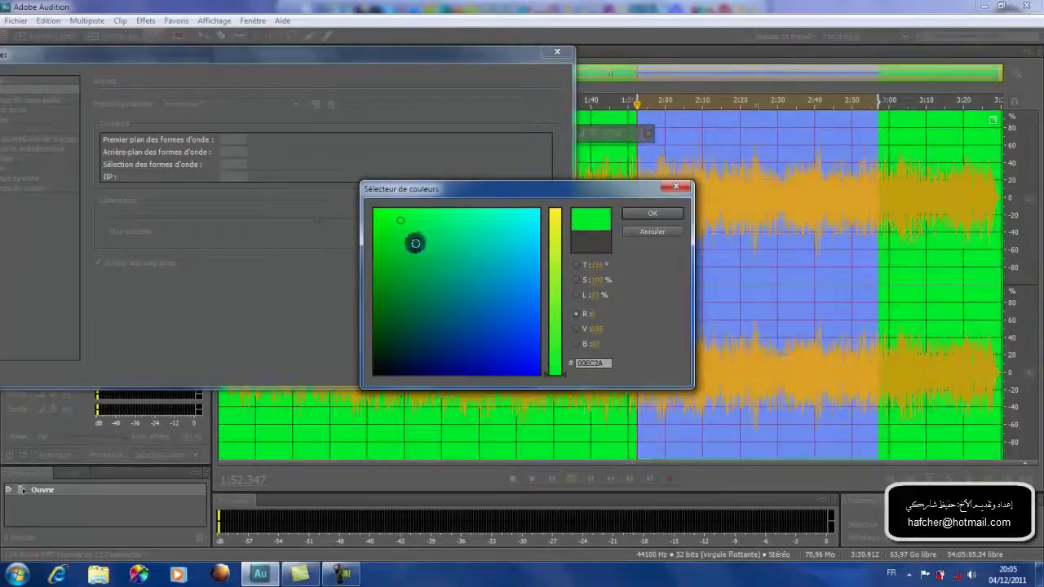
click(663, 233)
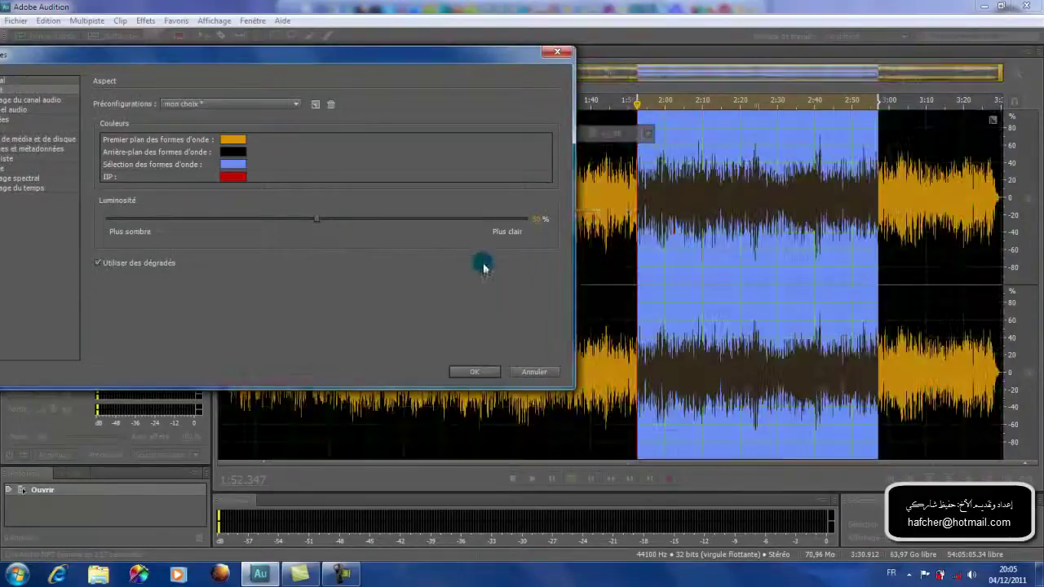
Try purple, bright green, brown and dark red as the waveform selection colour, and cancel the colour change.
click(229, 165)
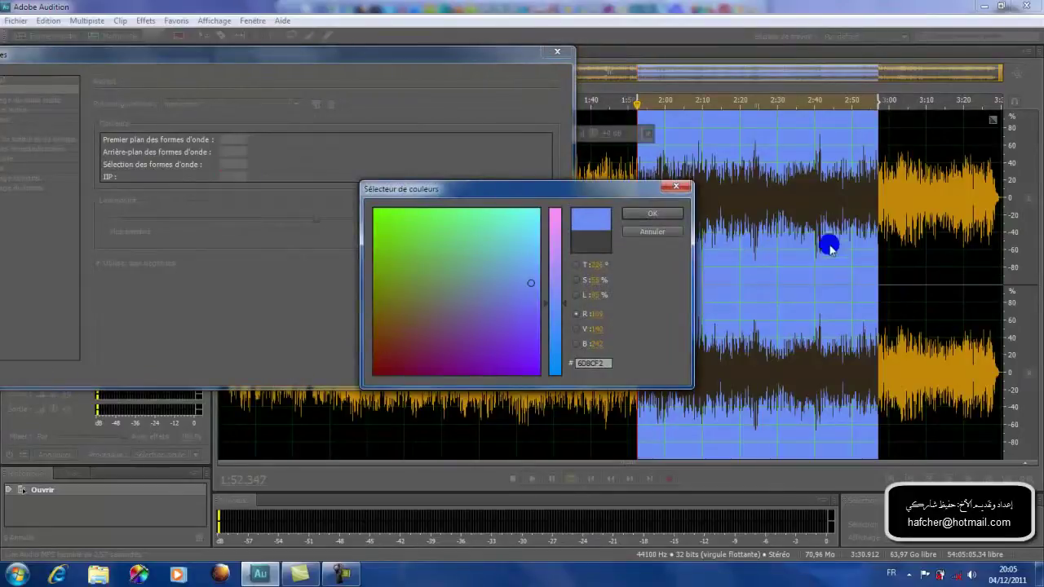
click(498, 316)
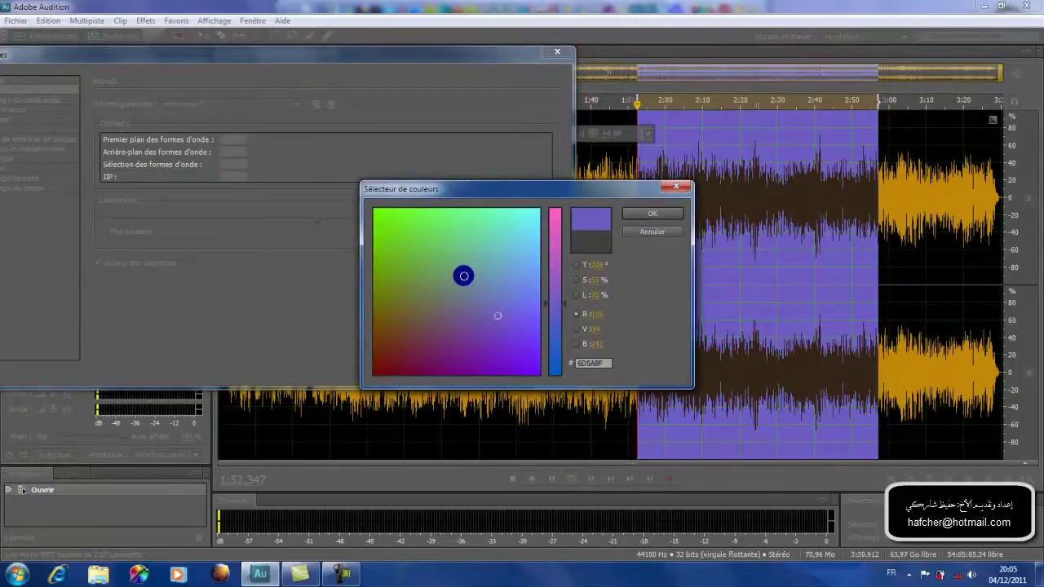
click(463, 275)
click(408, 233)
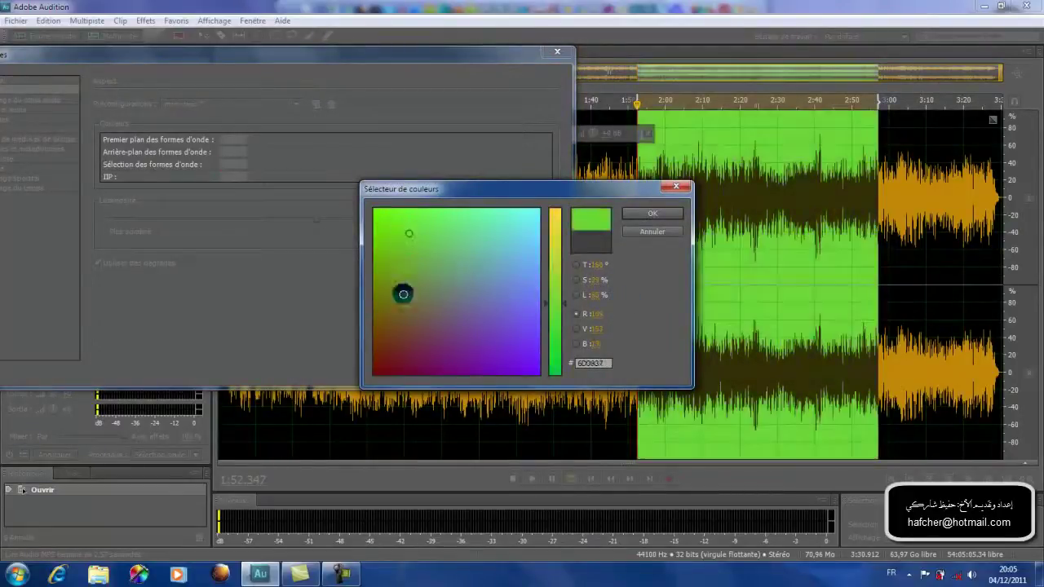
click(399, 332)
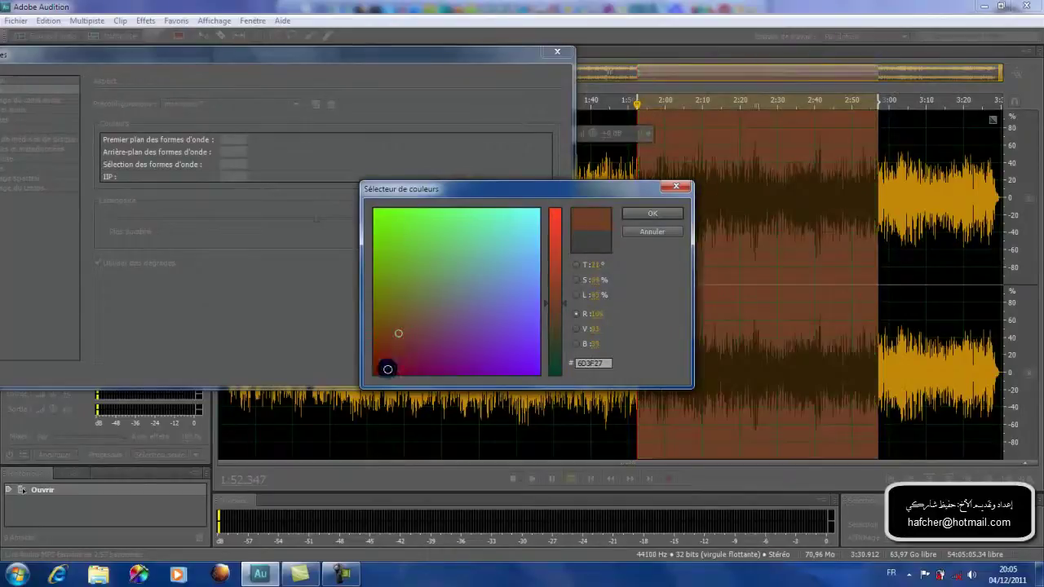
click(388, 368)
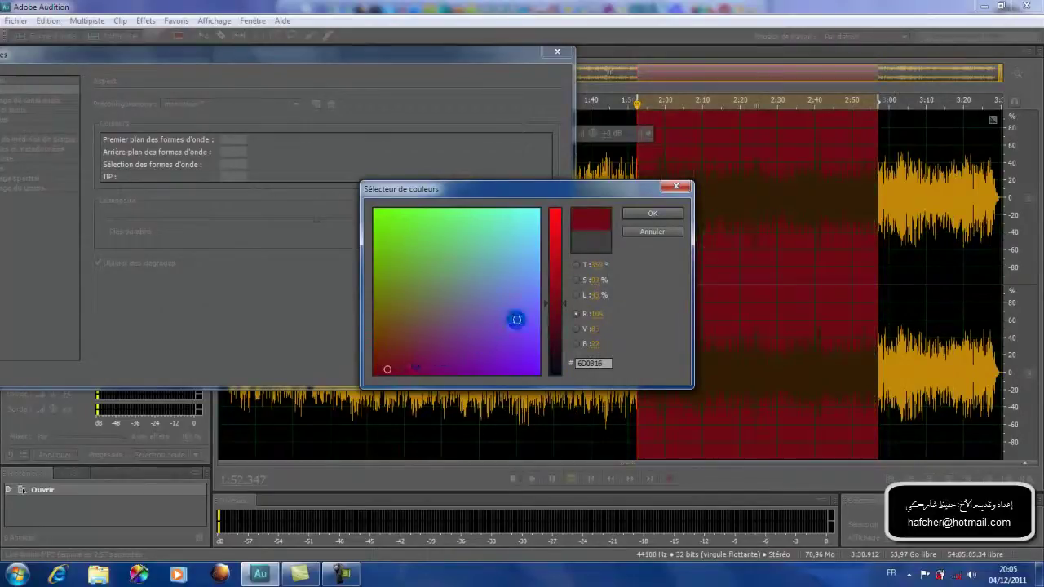
click(652, 232)
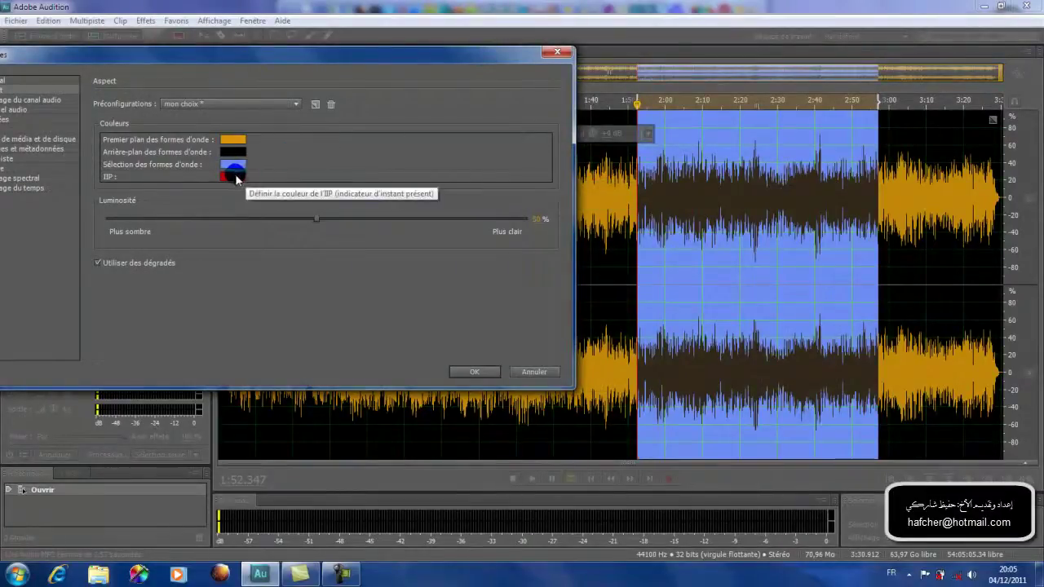
Try lime green, mauve and pale pink as the playhead (IIP) colour, and cancel the colour change.
drag(276, 60, 281, 140)
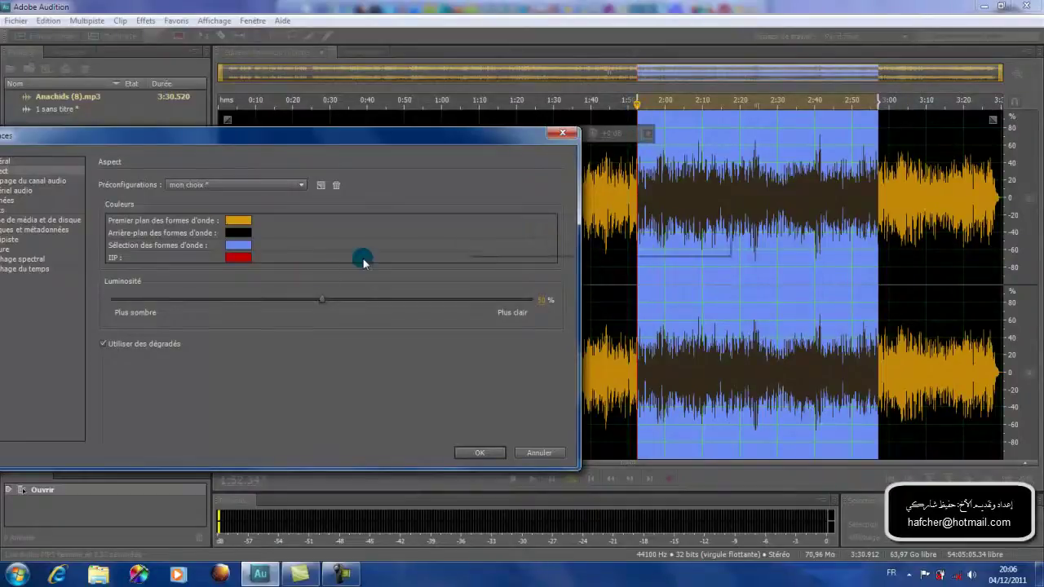
click(238, 258)
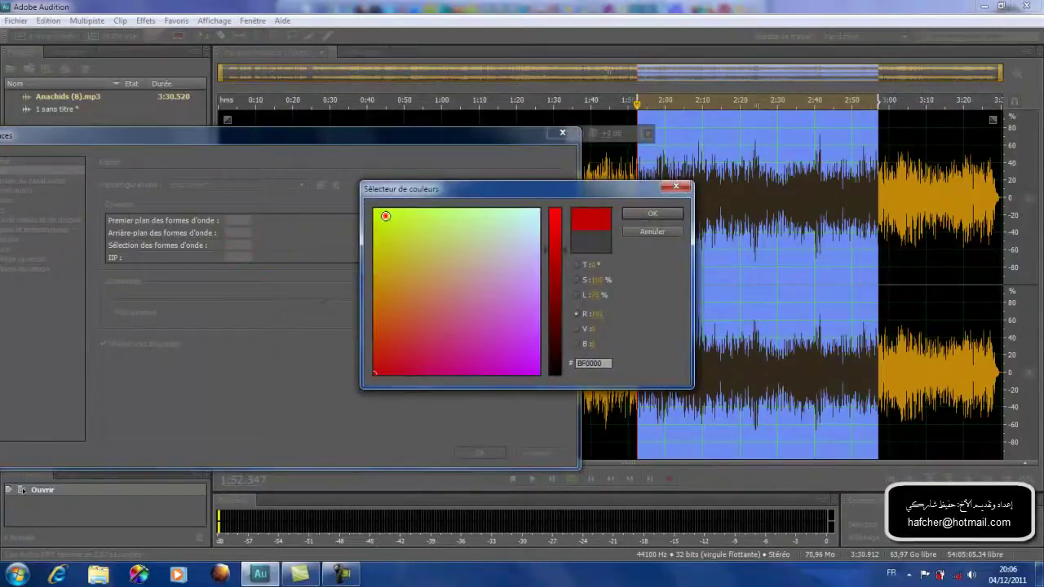
click(385, 215)
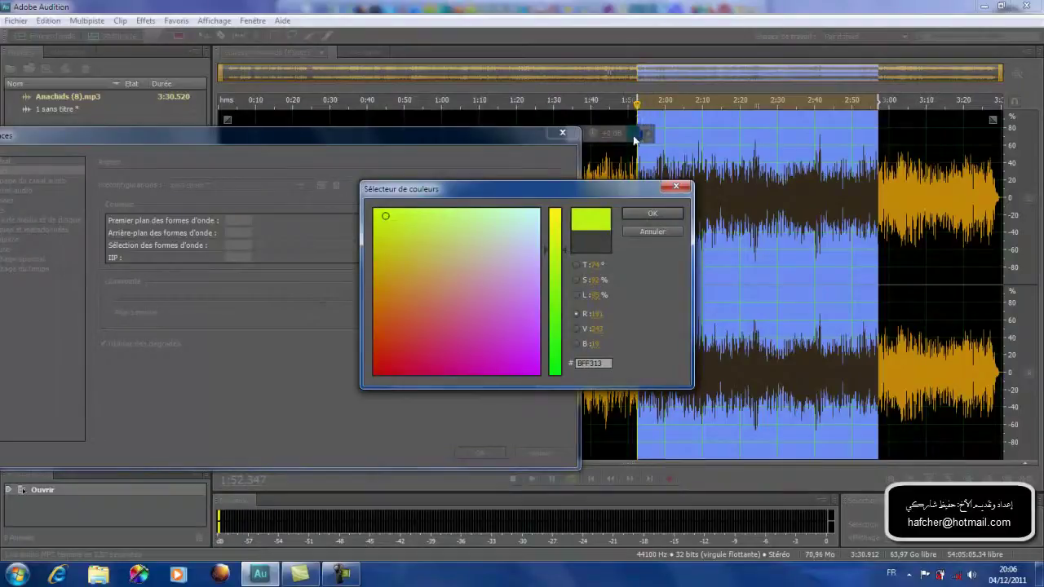
click(387, 349)
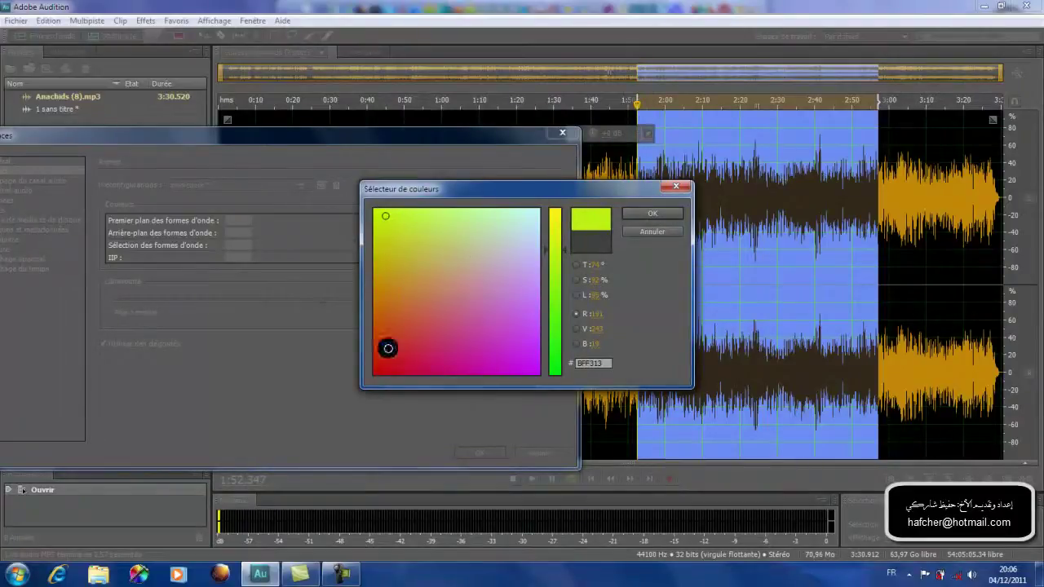
click(414, 298)
click(496, 282)
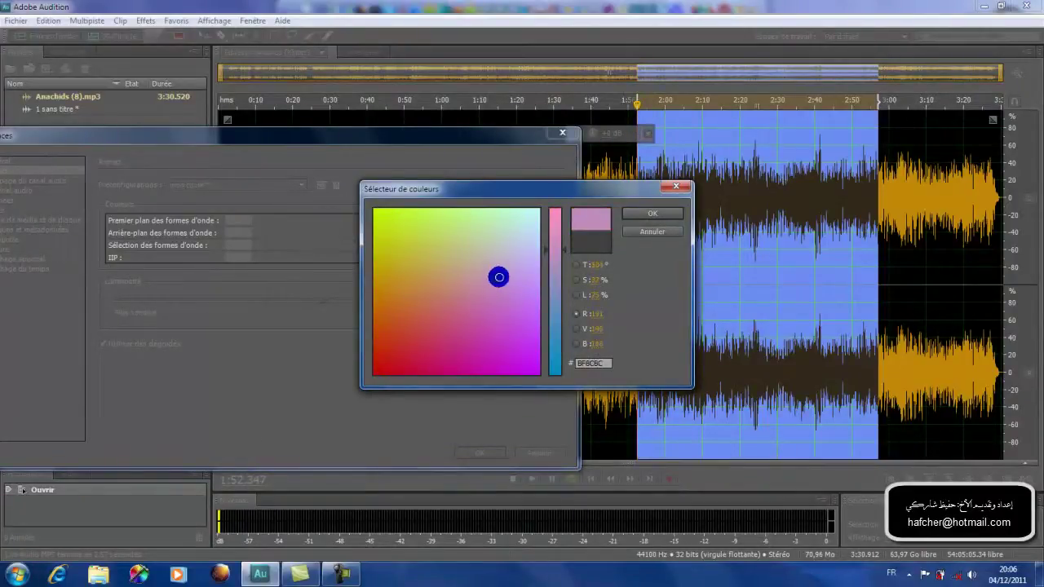
click(492, 266)
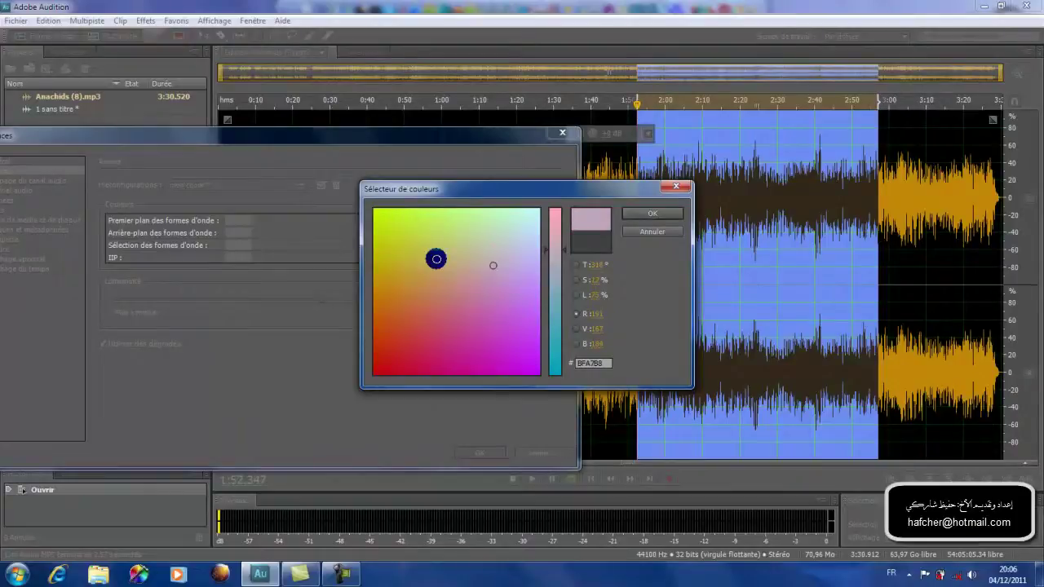
click(651, 231)
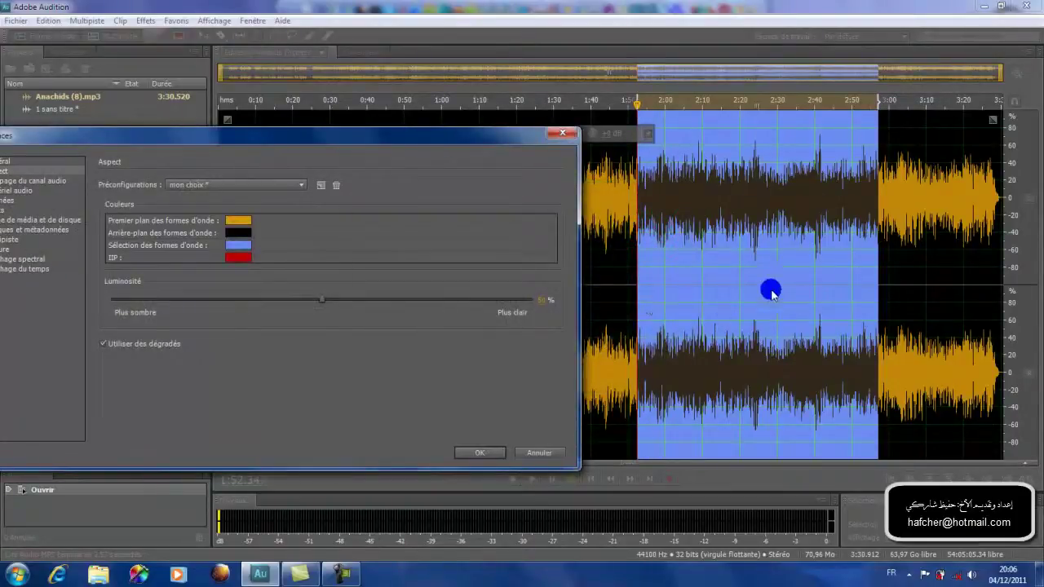
Set the waveform foreground colour to light tan and the waveform background colour to medium blue.
drag(461, 136, 484, 99)
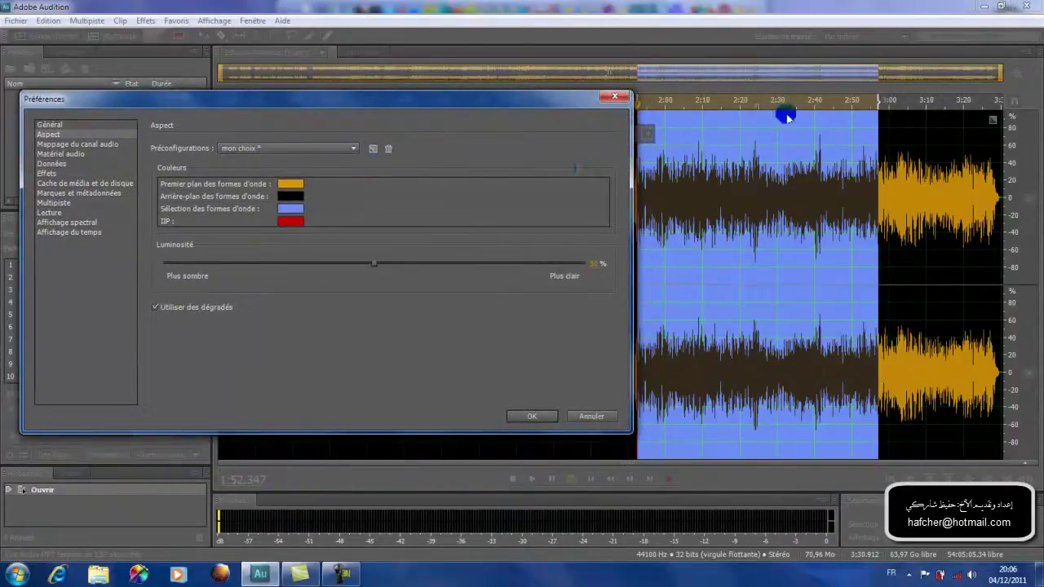
click(291, 185)
click(441, 260)
click(640, 213)
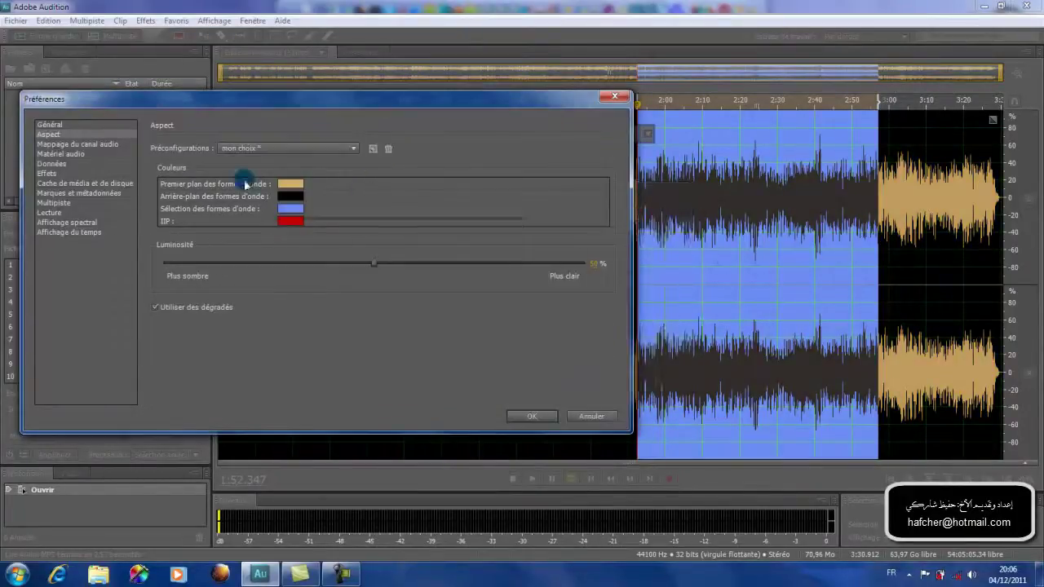
click(283, 199)
click(475, 302)
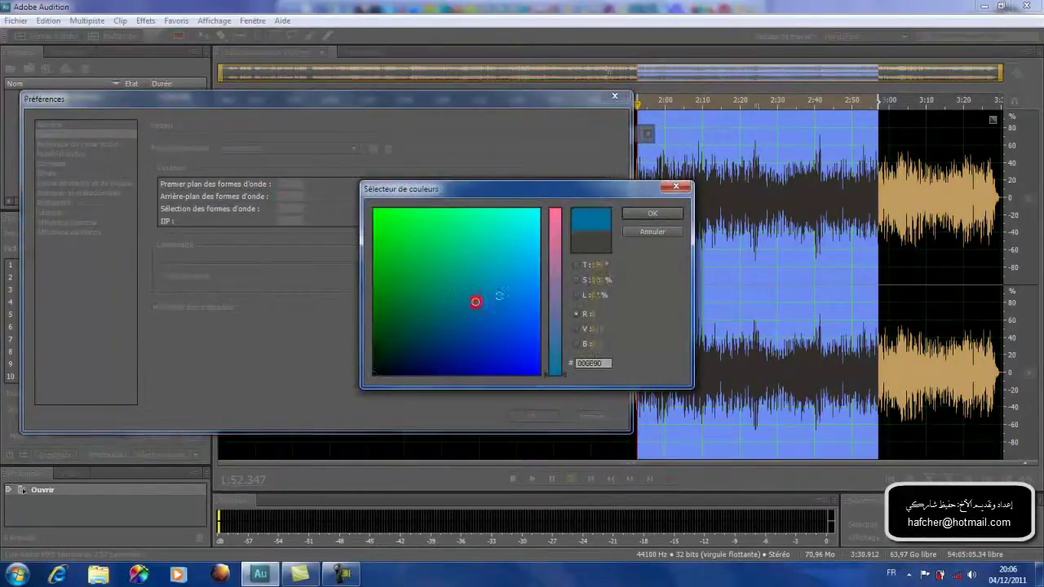
click(650, 214)
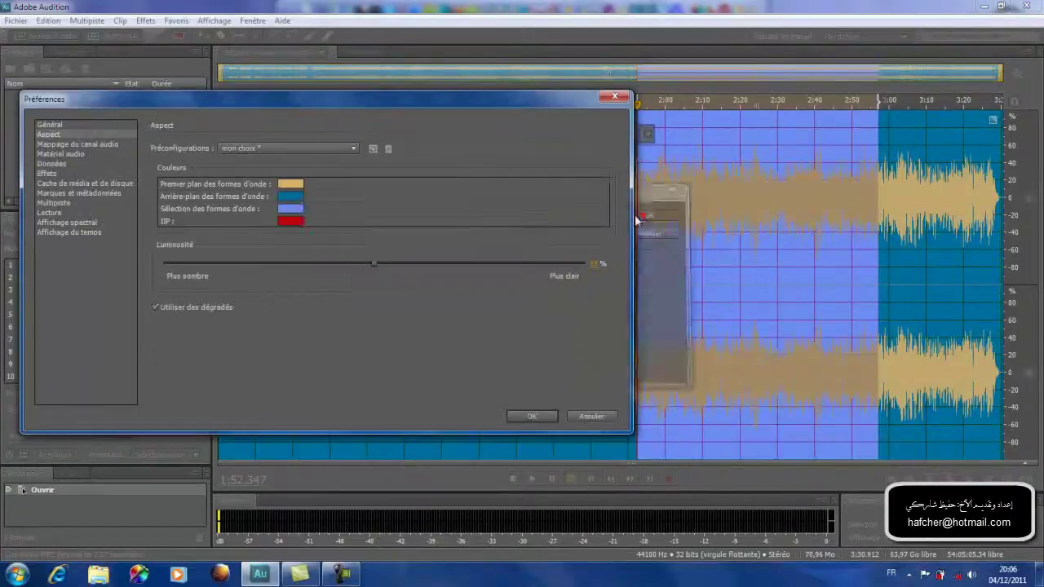
Set the waveform selection colour to dark red and the playhead (IIP) colour to magenta.
click(295, 209)
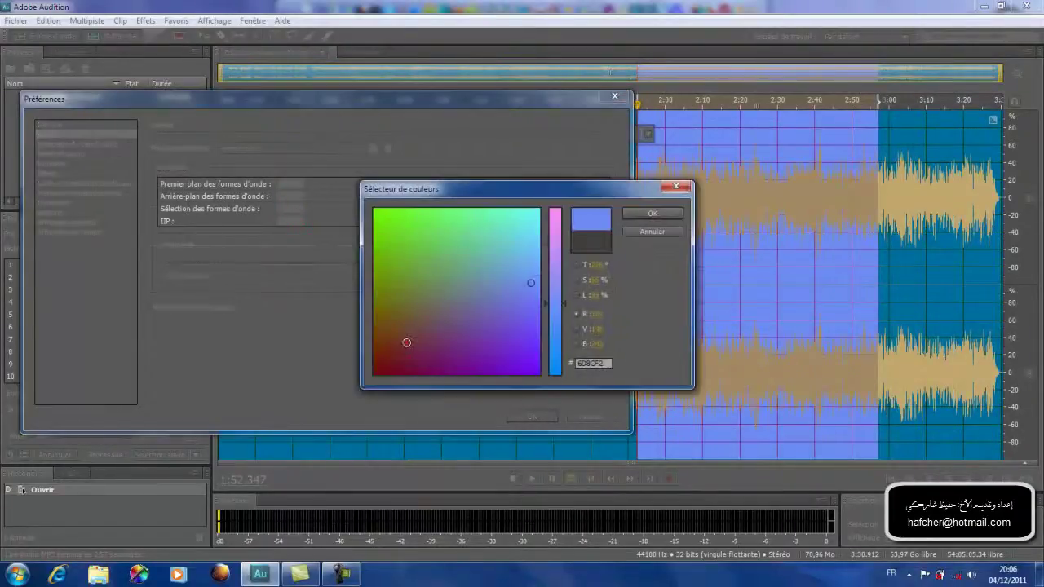
click(406, 342)
click(651, 214)
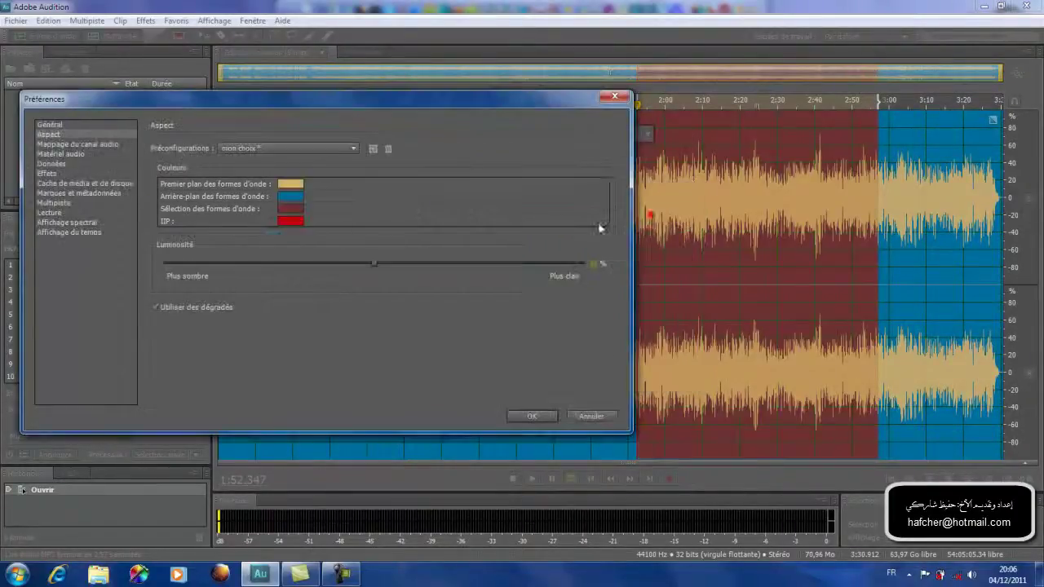
click(290, 220)
click(454, 350)
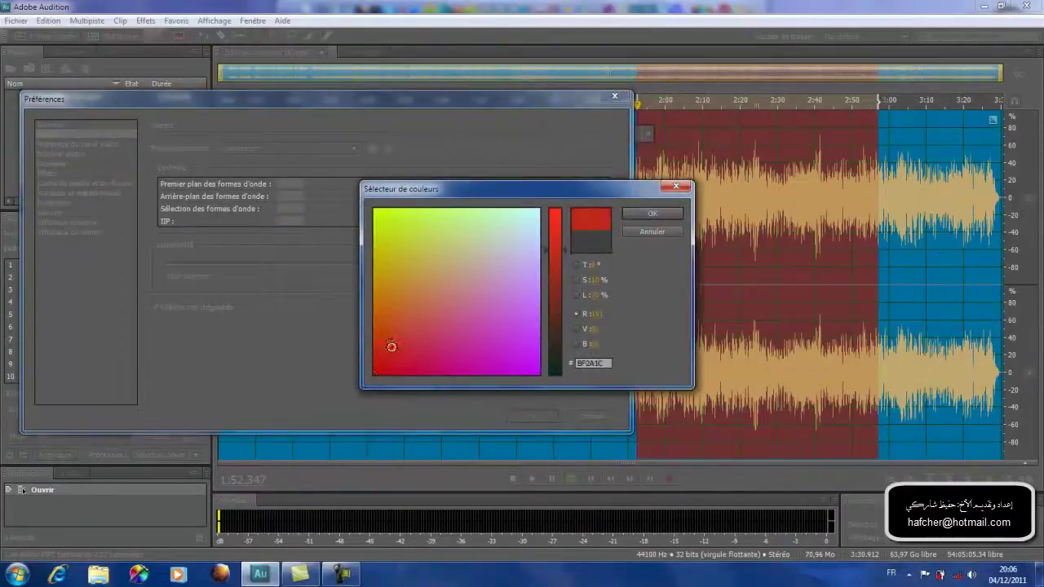
click(646, 213)
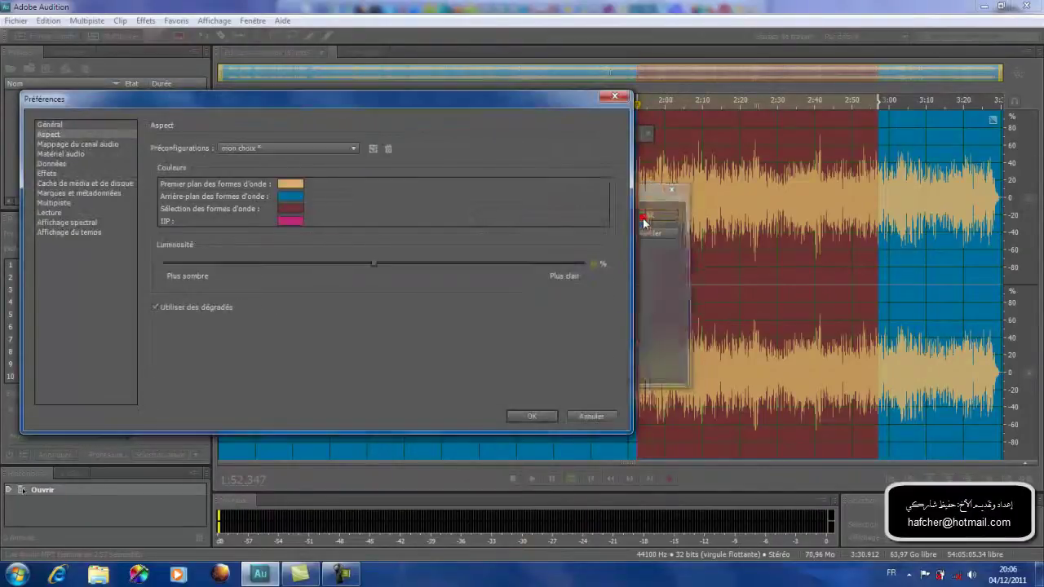
Save the current colour scheme as an Aspect preset named "mon choix2", with the preferences dialog moved clear of the selected waveform.
drag(512, 103, 397, 110)
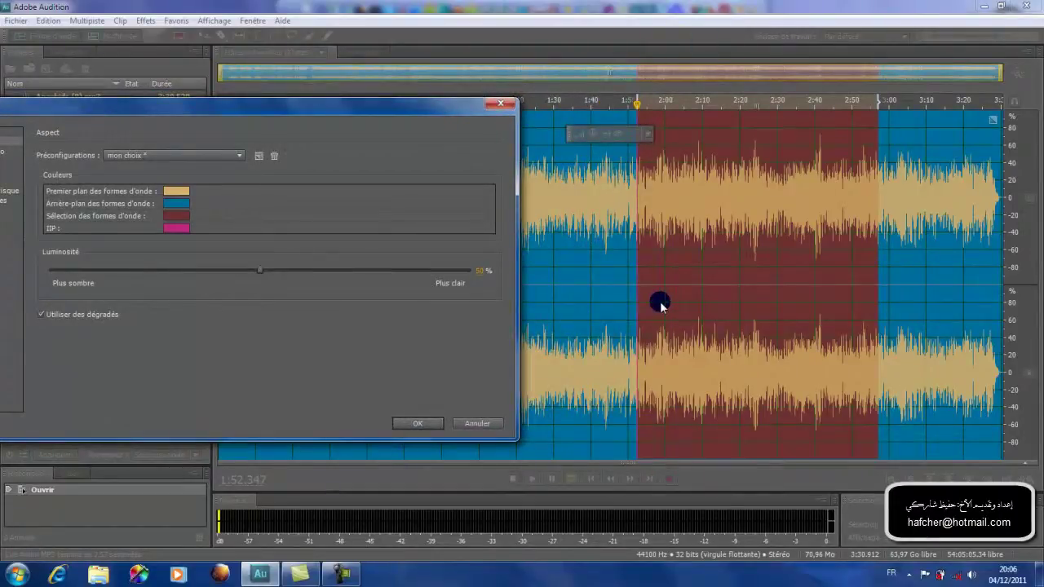
drag(370, 108, 428, 83)
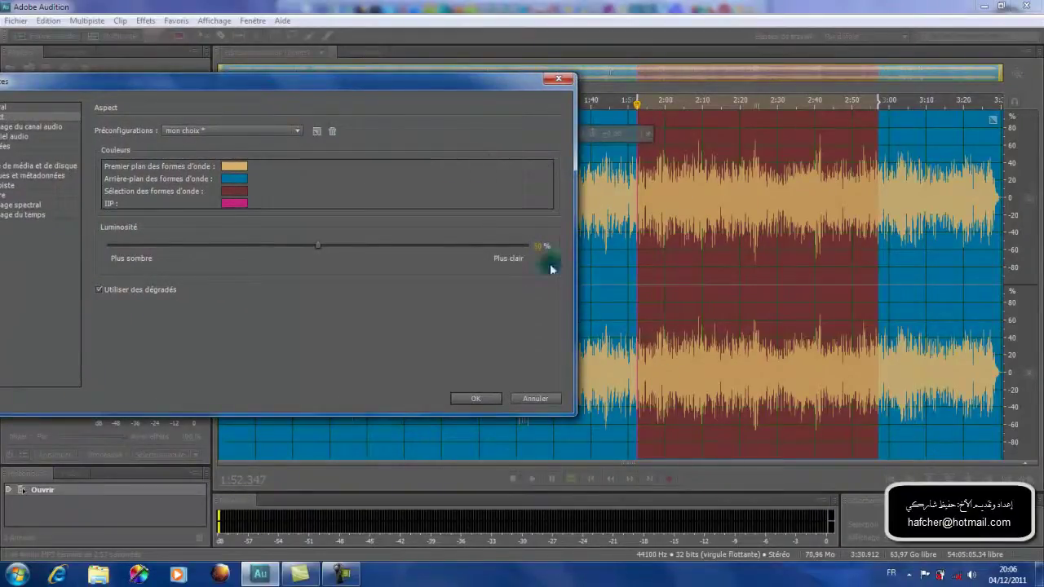
click(317, 133)
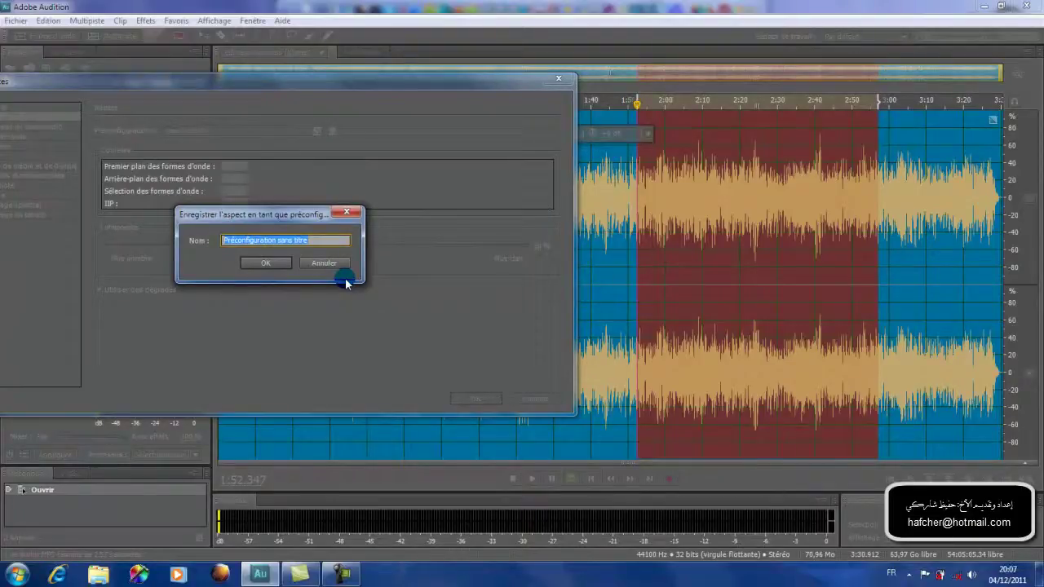
text(my)
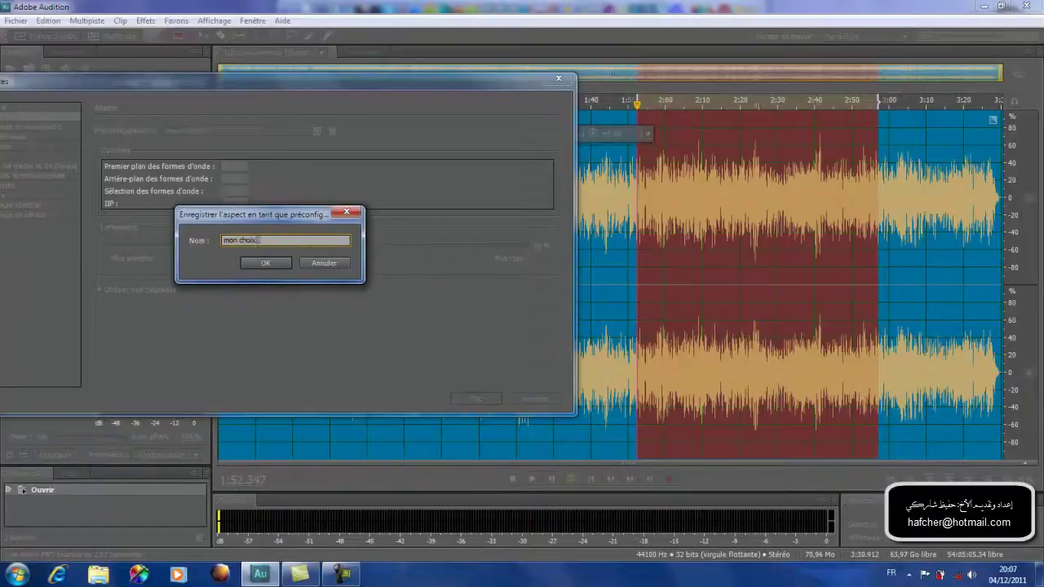
click(259, 264)
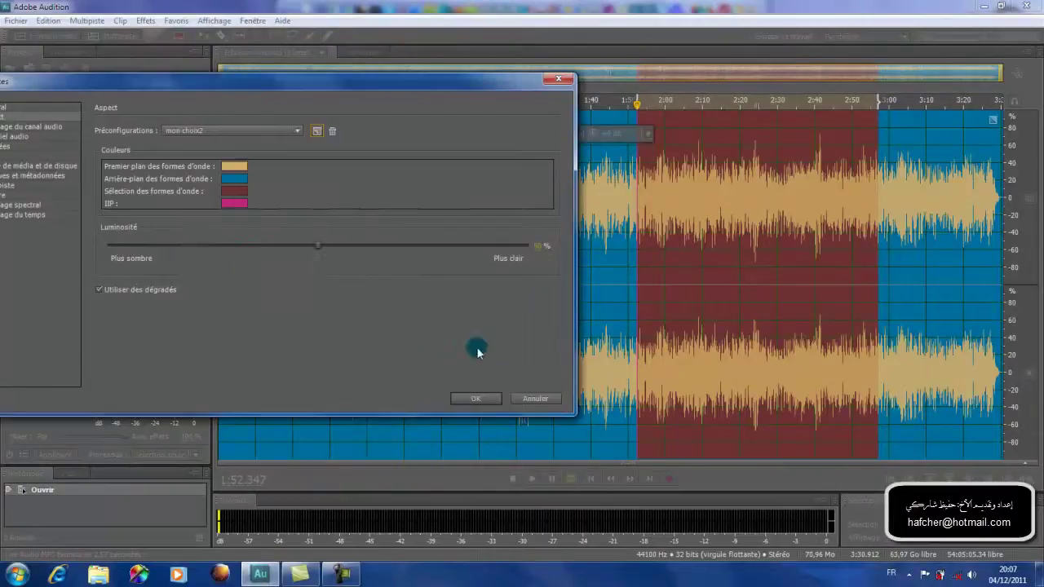
Try the (Par défaut), Bien balancé and Furtif presets on the interface and waveform.
click(294, 135)
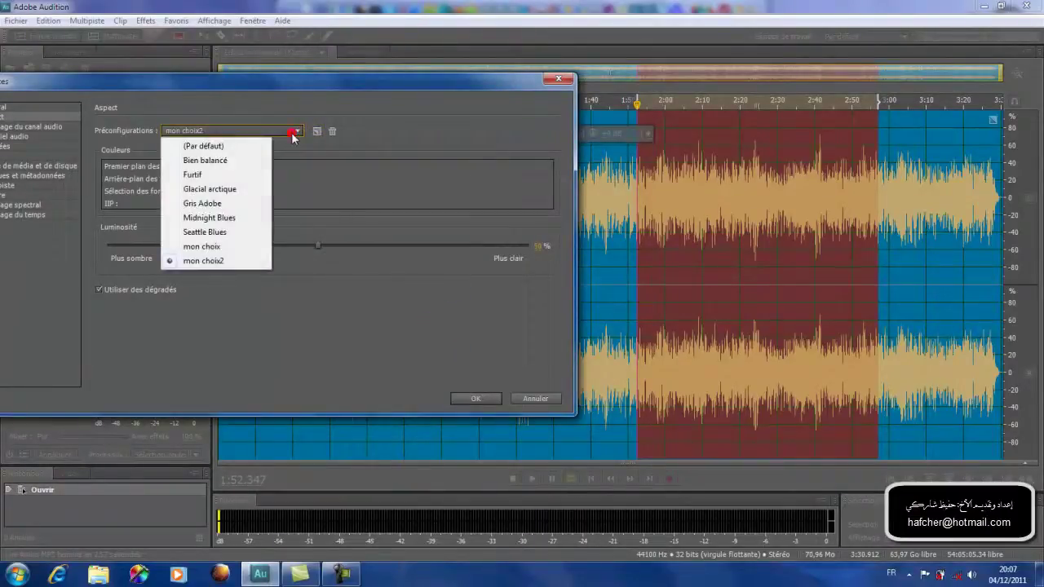
click(213, 147)
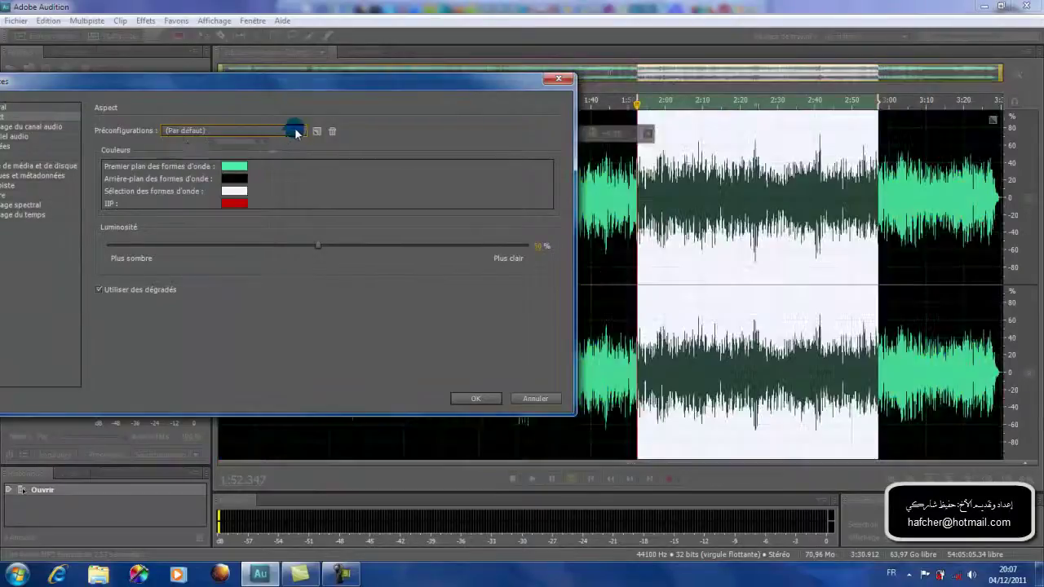
click(280, 135)
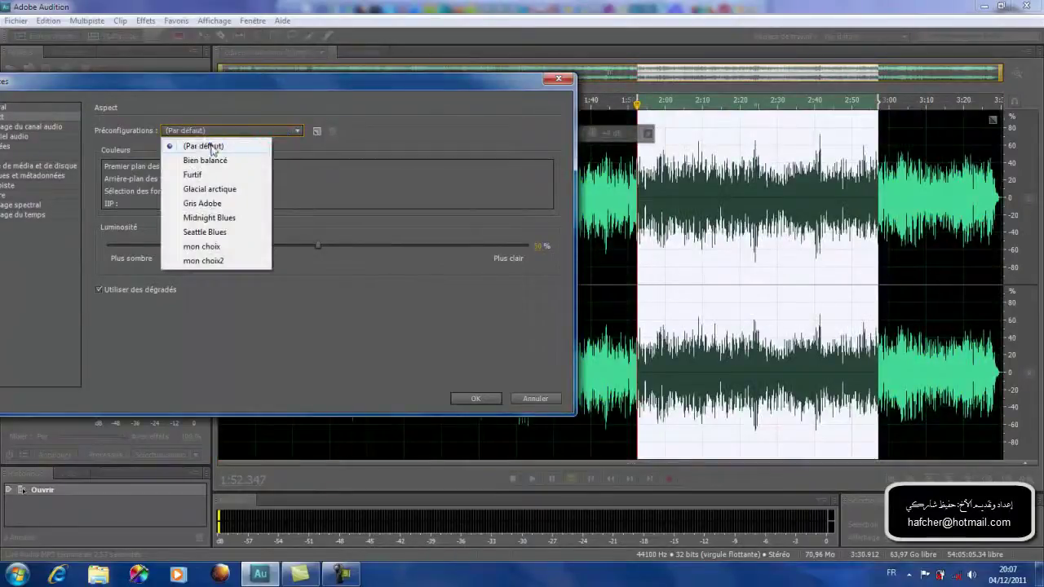
click(212, 147)
click(282, 131)
click(263, 150)
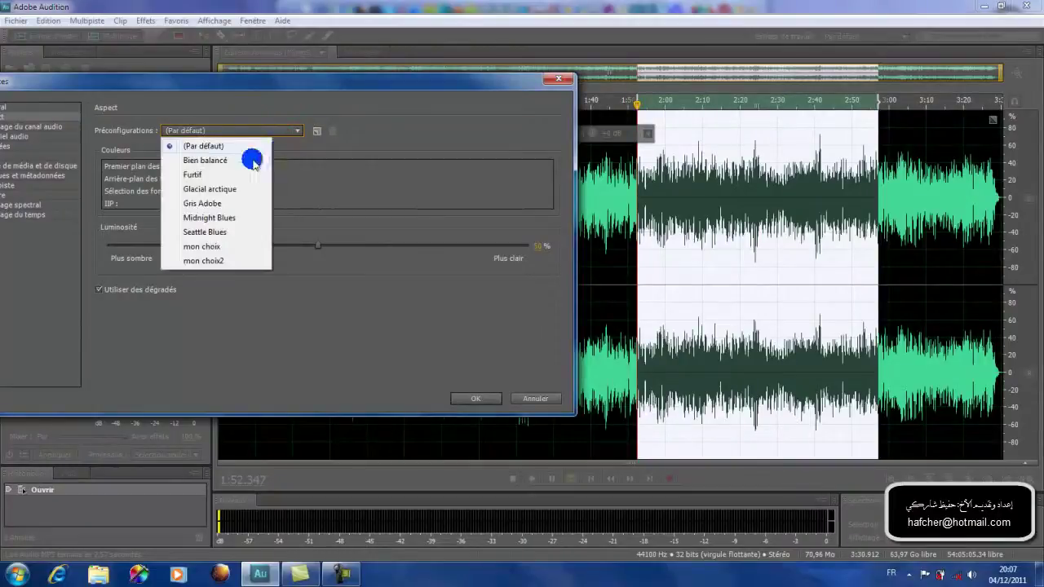
click(214, 160)
click(278, 131)
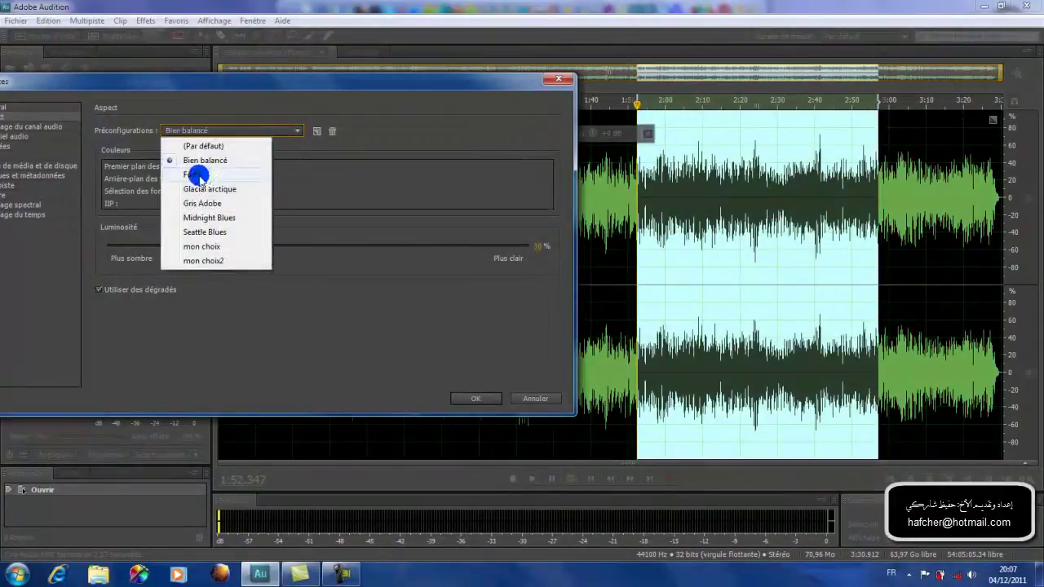
click(196, 175)
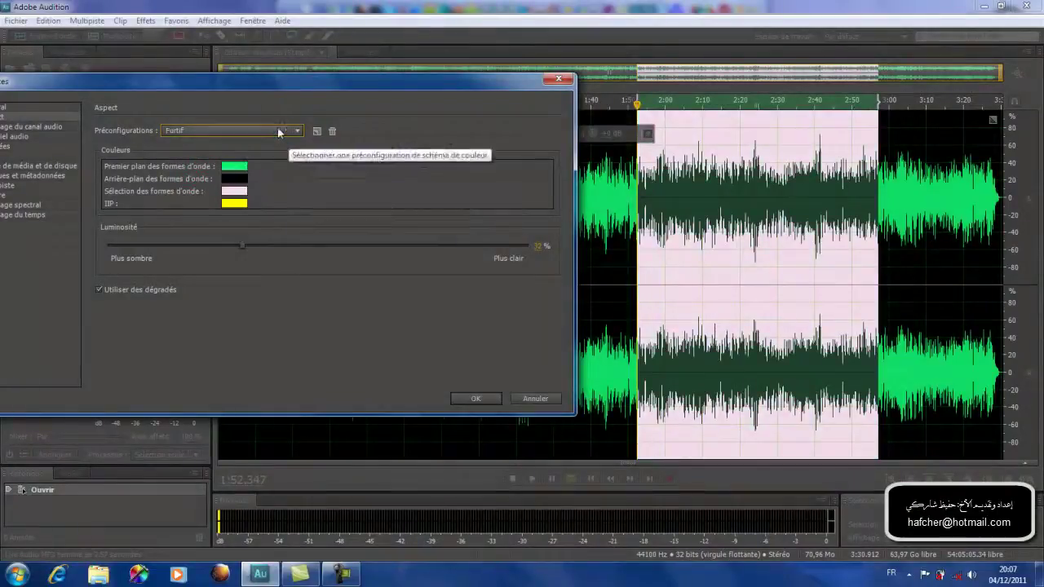
Try the Glacial arctique, Gris Adobe and Midnight Blues presets on the interface and waveform.
click(278, 128)
click(223, 189)
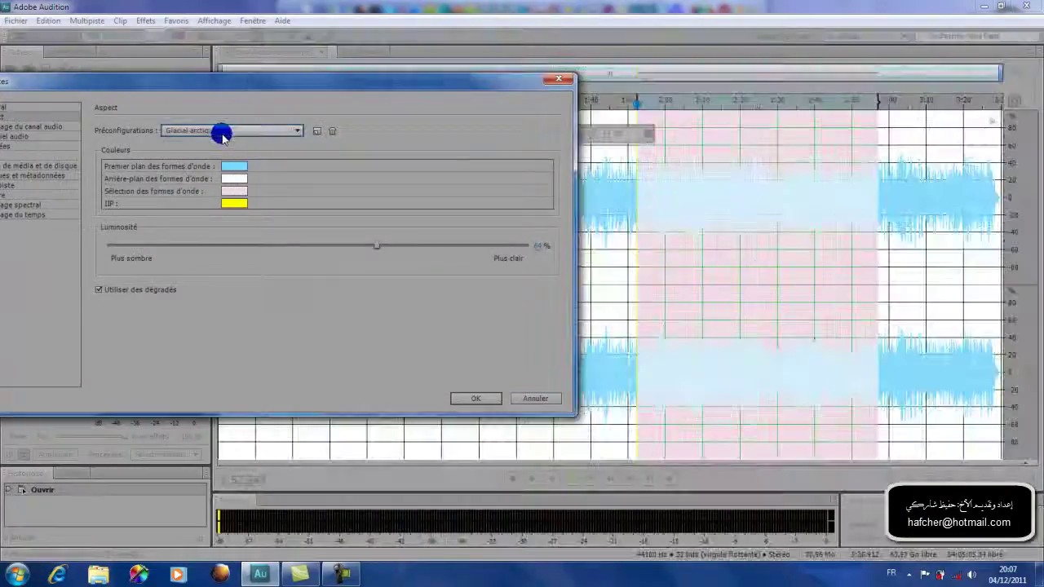
click(223, 131)
click(195, 203)
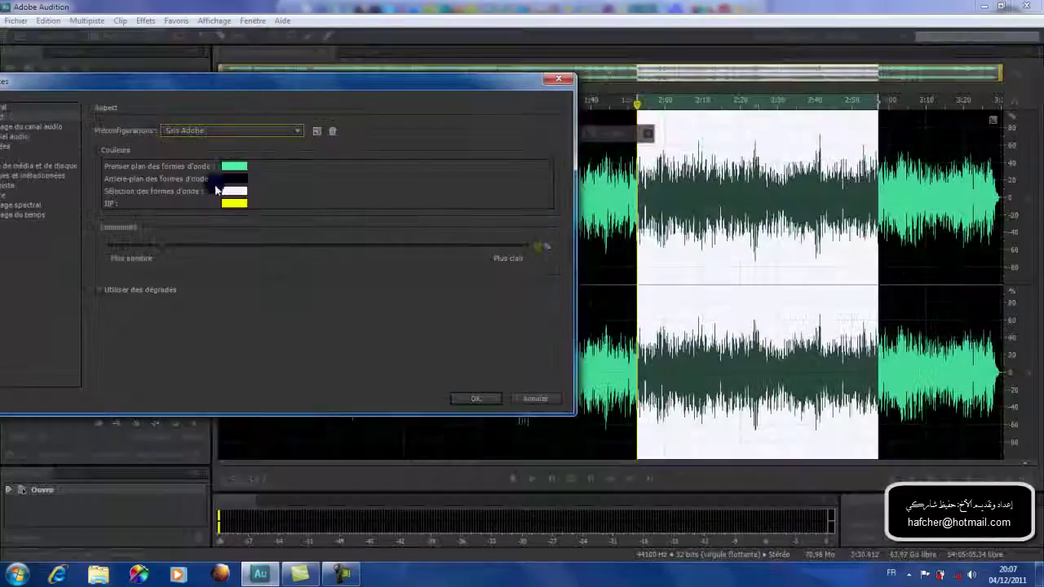
click(223, 134)
click(200, 218)
Apply the custom Aspect preset "mon choix2" to the interface and waveform.
click(257, 132)
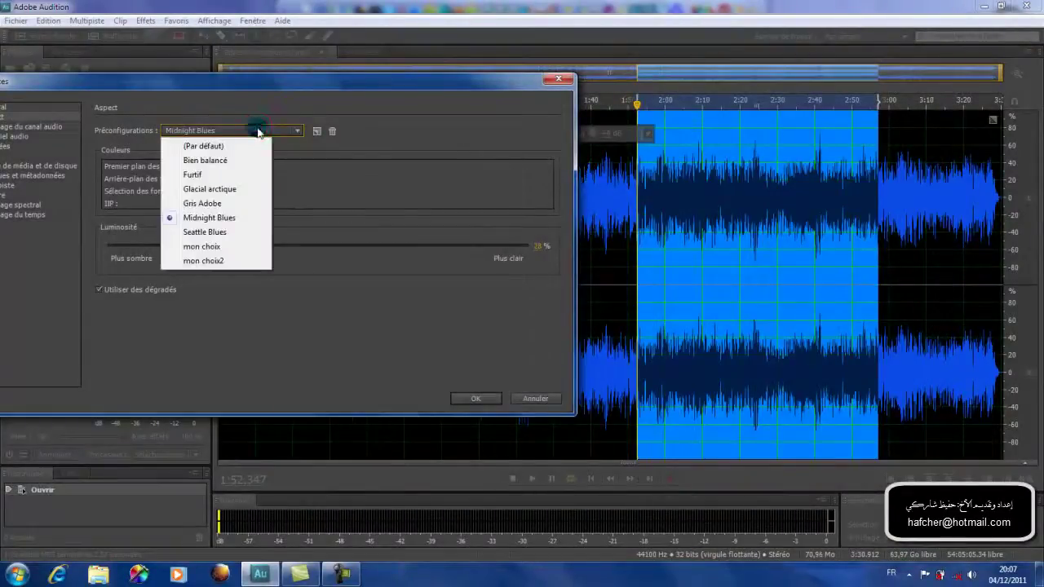
click(198, 262)
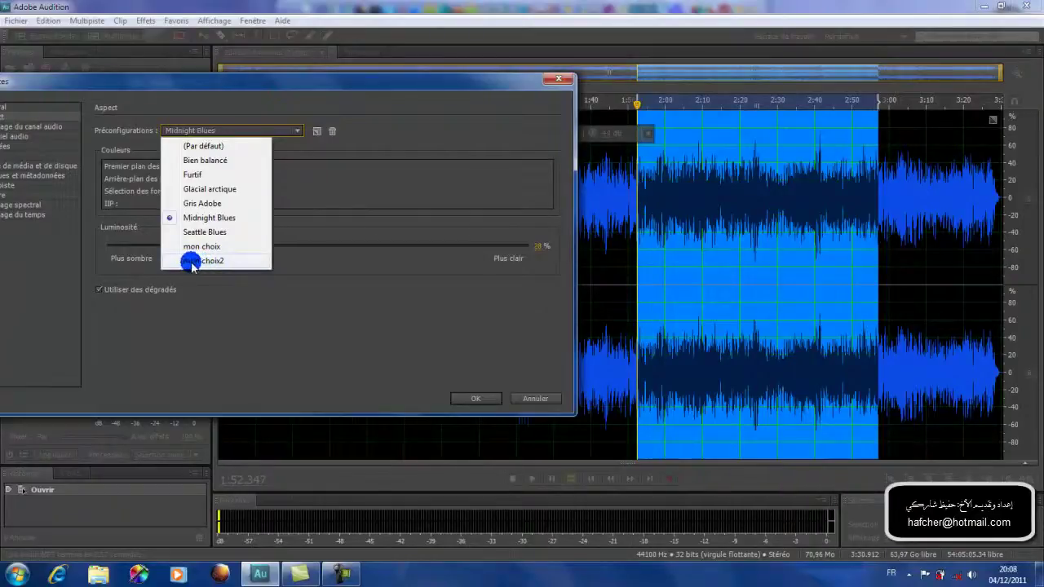
click(190, 261)
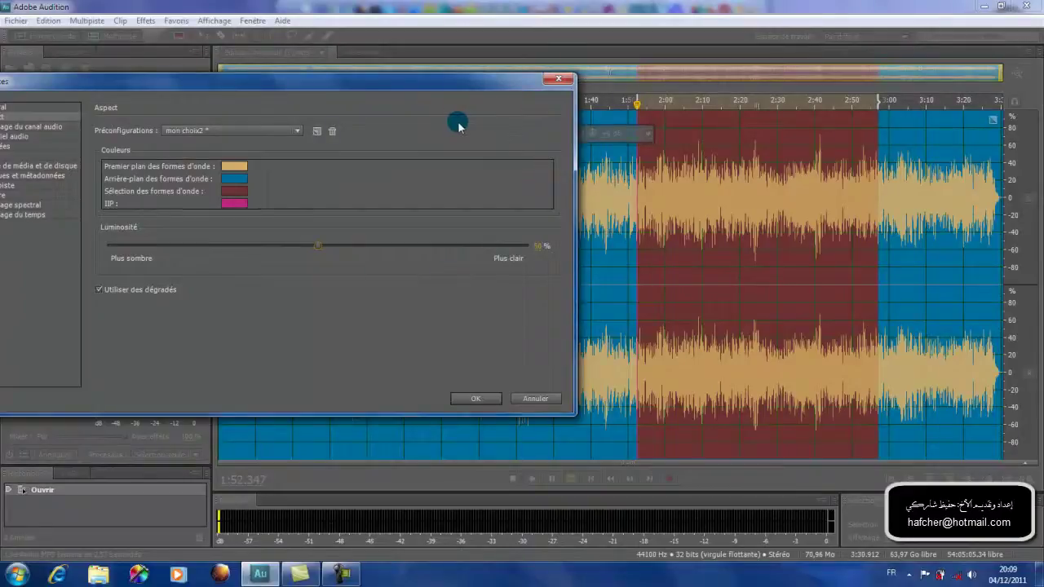
Try lighter and darker interface brightness levels and set the brightness to 50%.
click(318, 251)
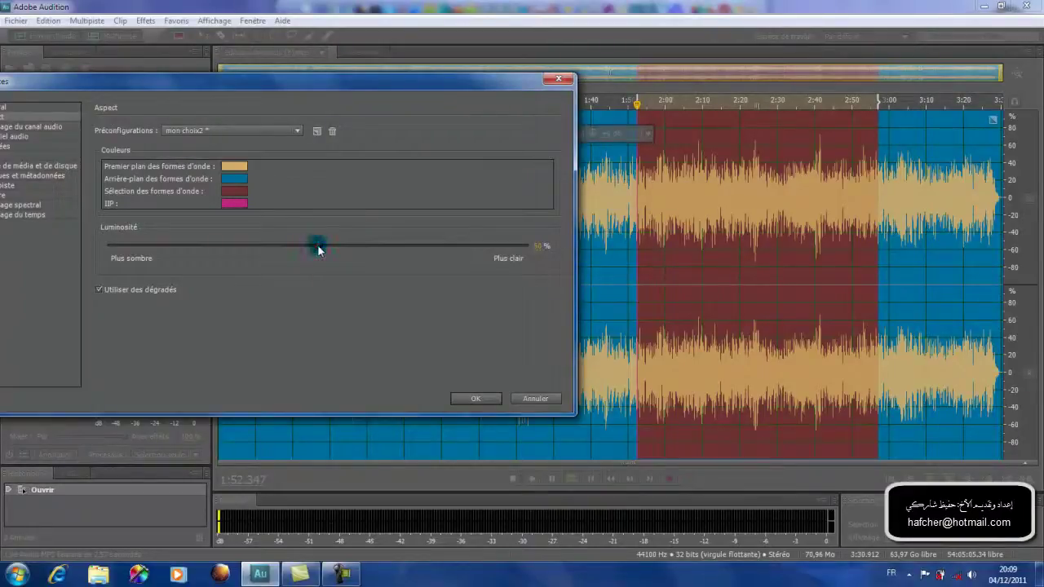
drag(318, 250, 419, 253)
drag(447, 255, 284, 250)
click(539, 245)
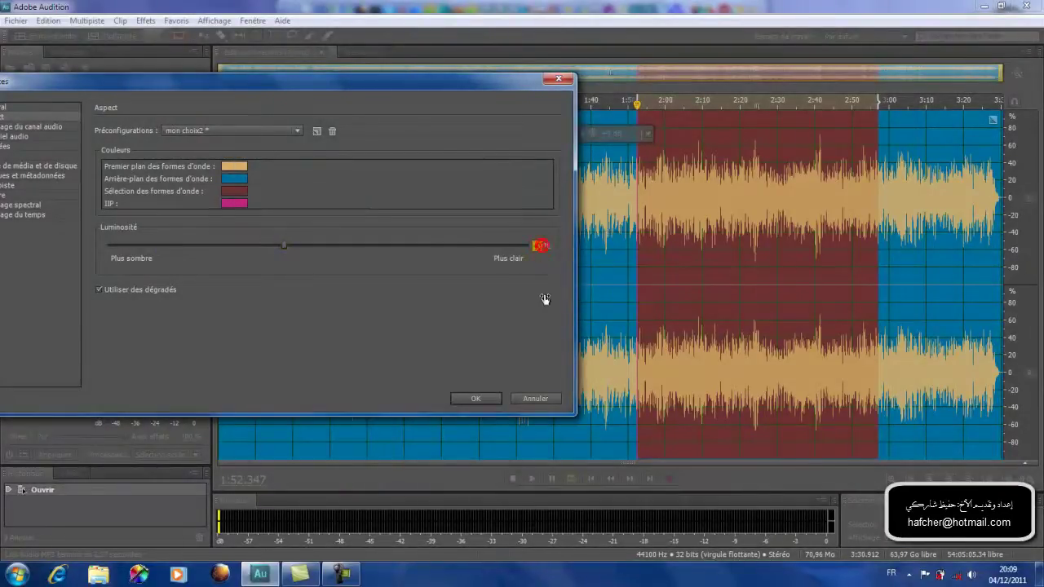
text(5)
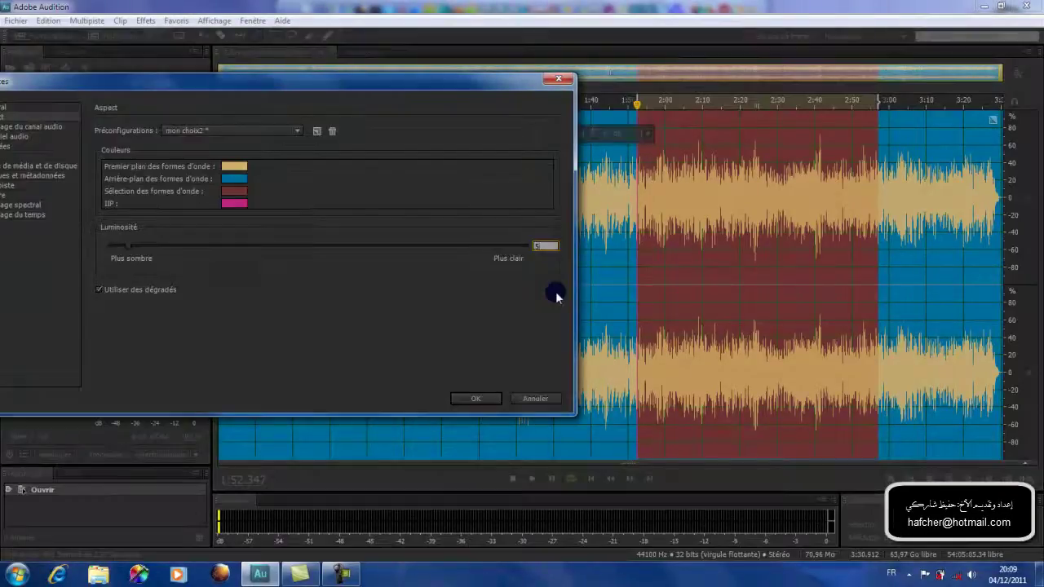
text(0)
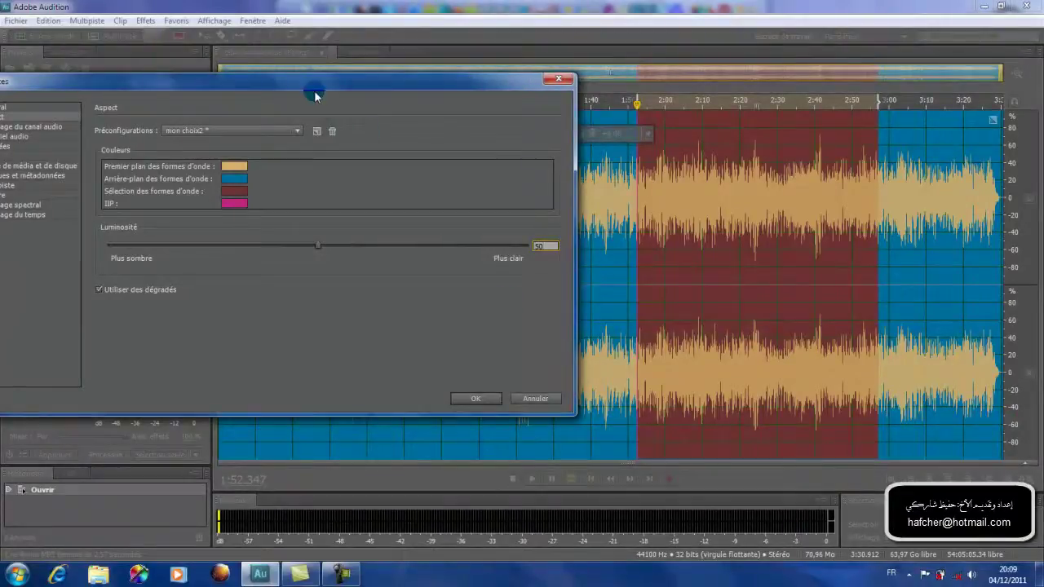
Move the preferences dialog aside, toggle the use of gradients off and on several times, and cancel the preferences changes.
drag(308, 90, 570, 97)
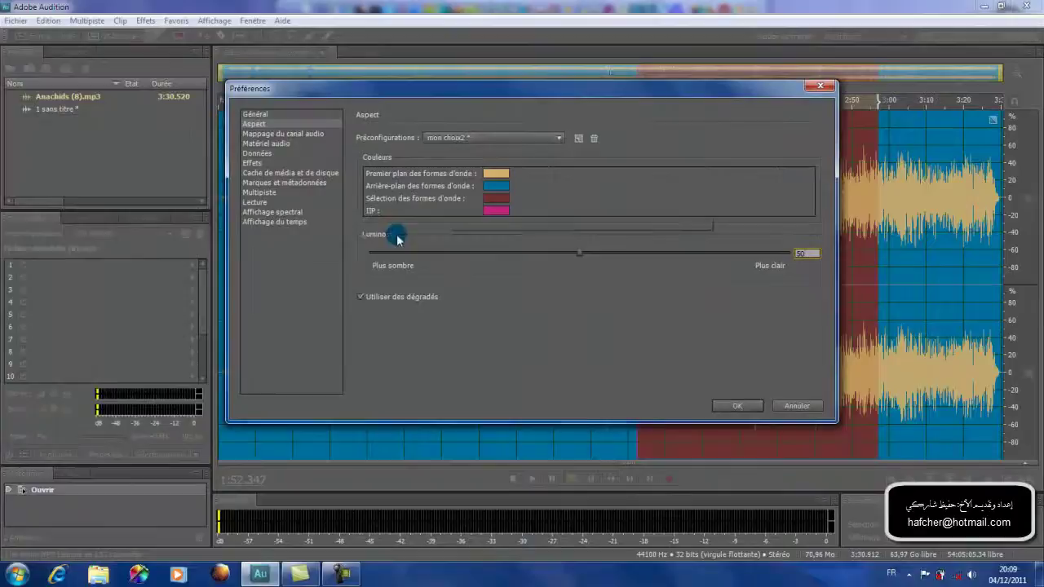
click(361, 297)
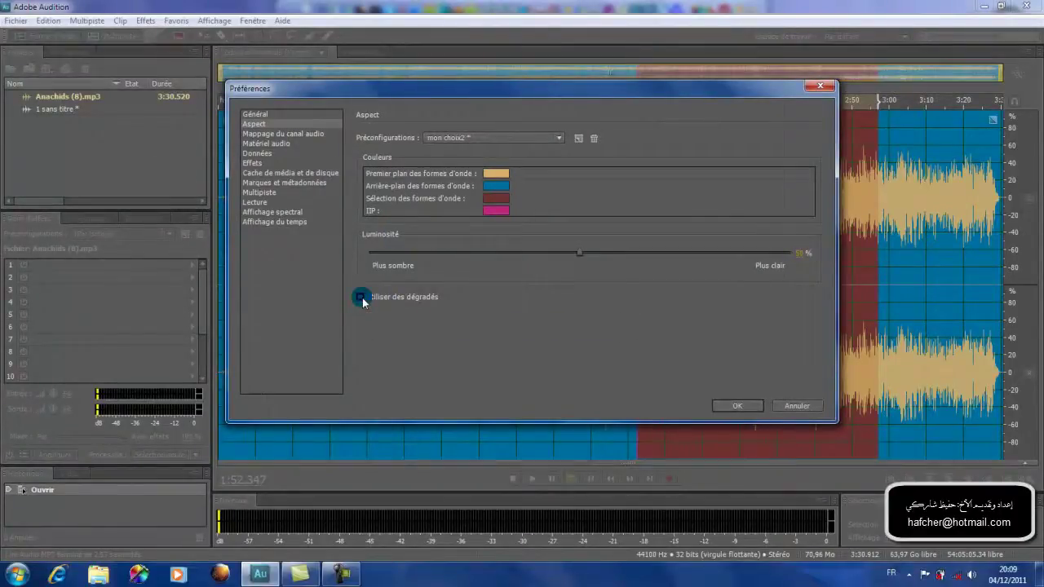
click(362, 298)
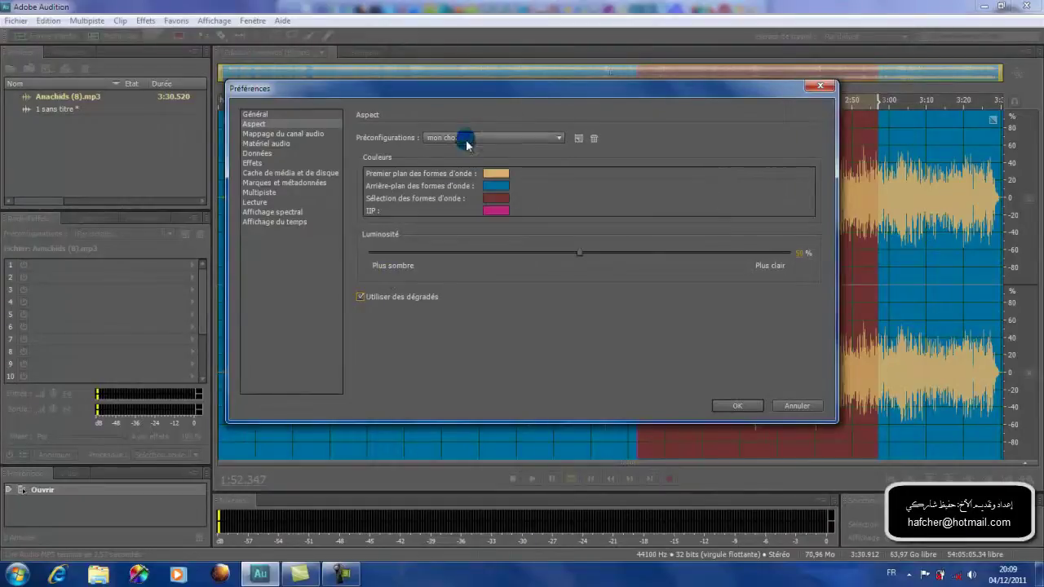
click(362, 298)
click(361, 297)
click(361, 297)
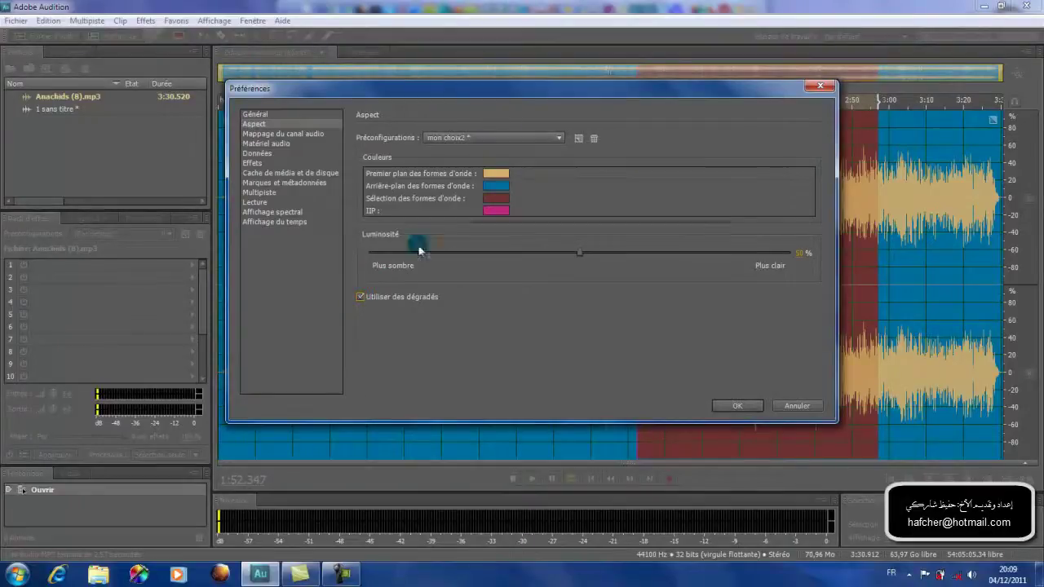
click(362, 298)
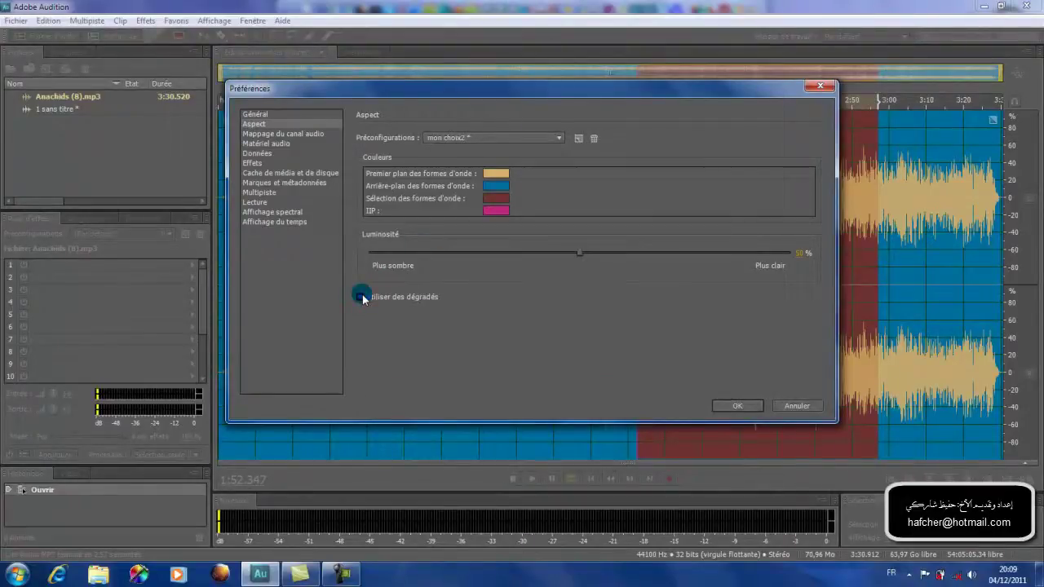
click(361, 297)
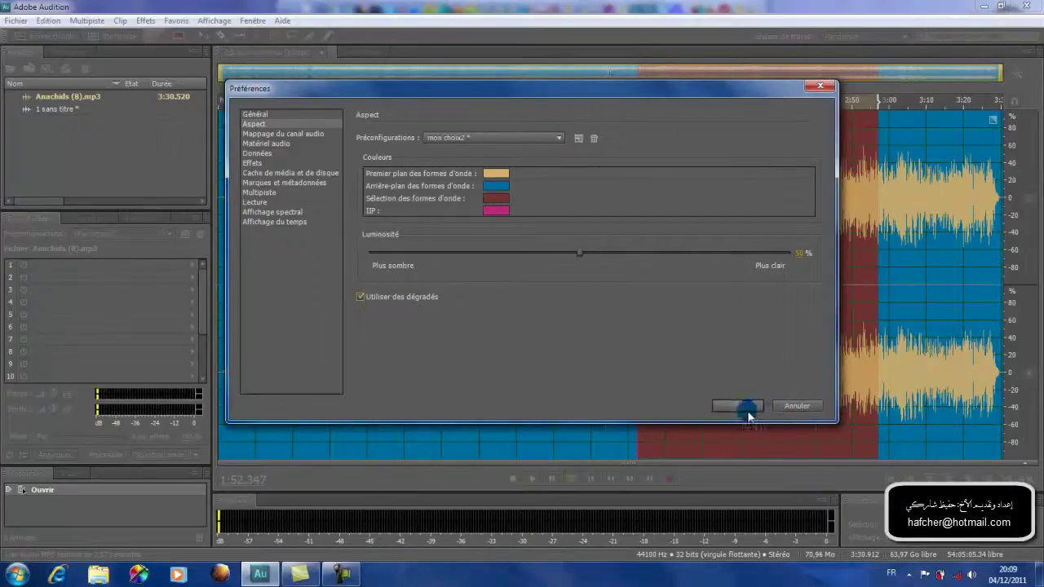
click(790, 406)
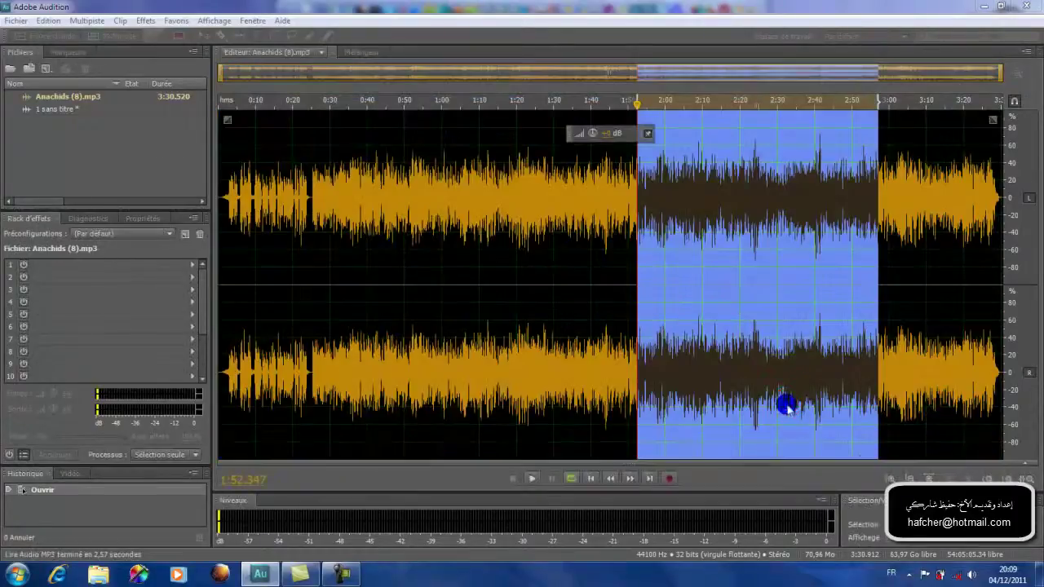
Clear the waveform selection and create a new multitrack session at 48000 Hz, 32 bits (floating point), with a stereo master.
click(554, 256)
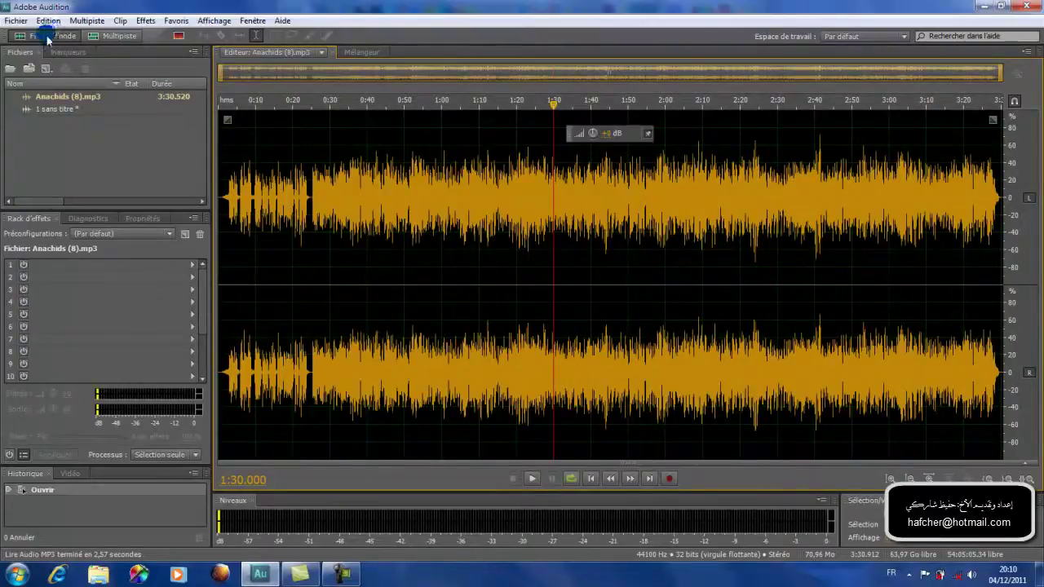
click(107, 39)
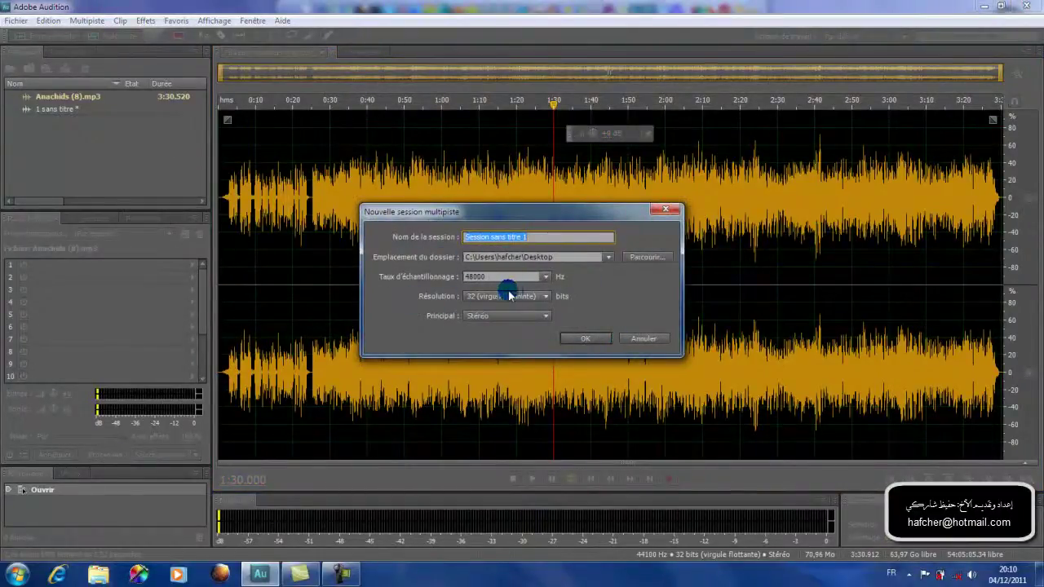
click(584, 339)
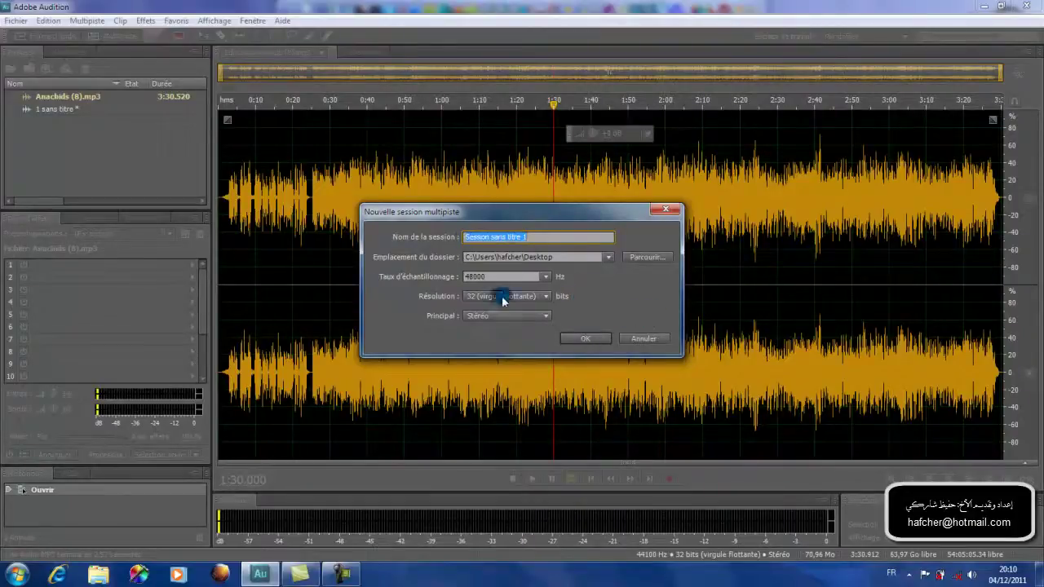
click(588, 339)
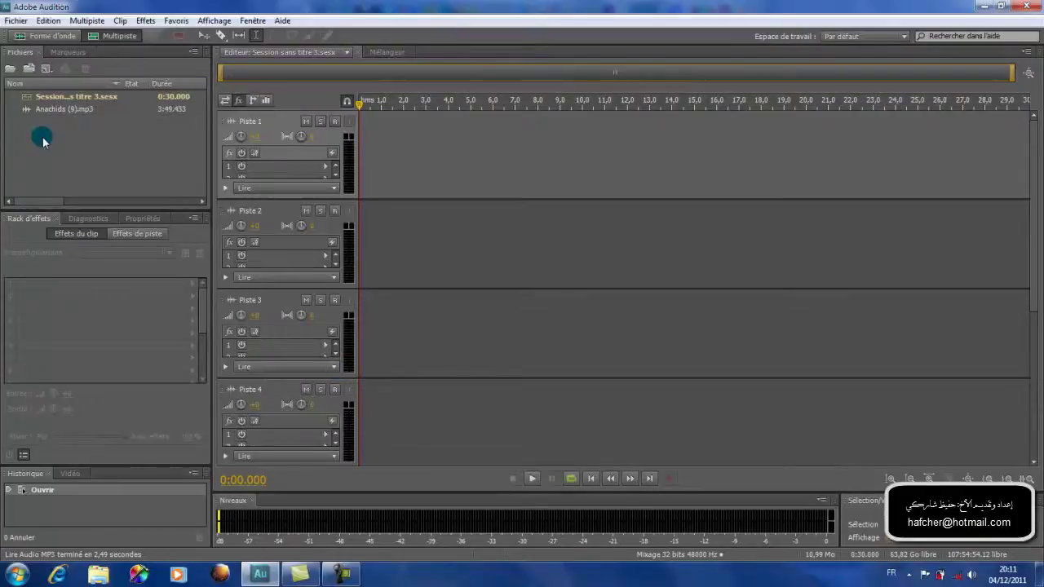
Open the audio files Anachids (7), Anachids (8) and Anachids (9) together.
click(15, 20)
click(25, 51)
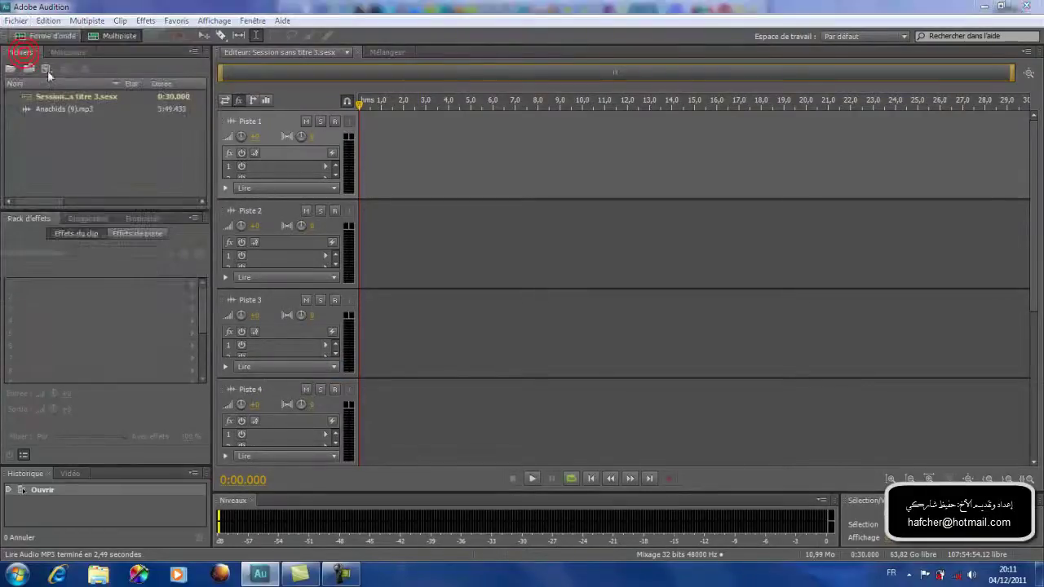
click(155, 228)
shift+click(154, 213)
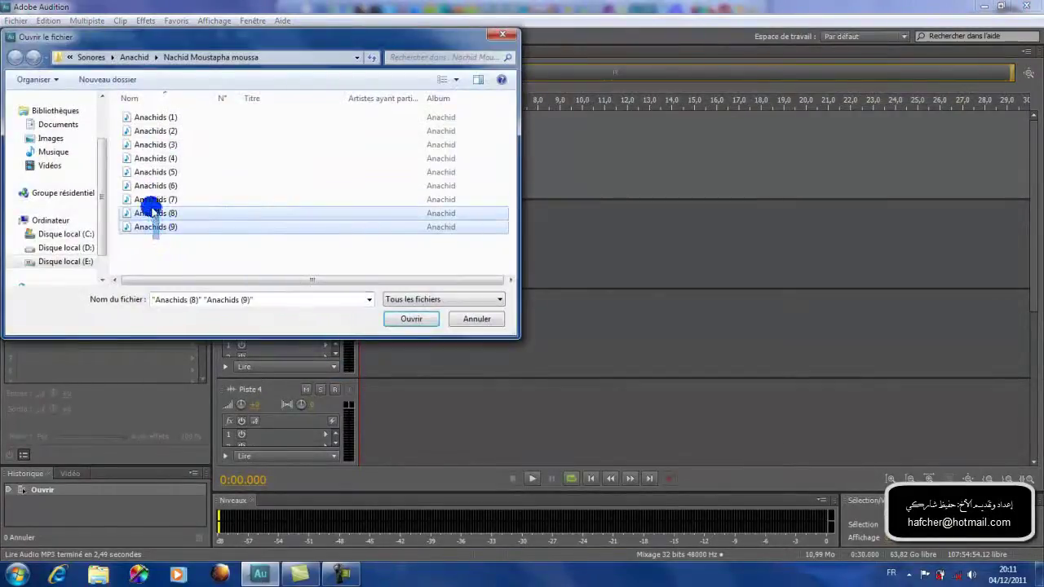
shift+click(149, 201)
click(410, 318)
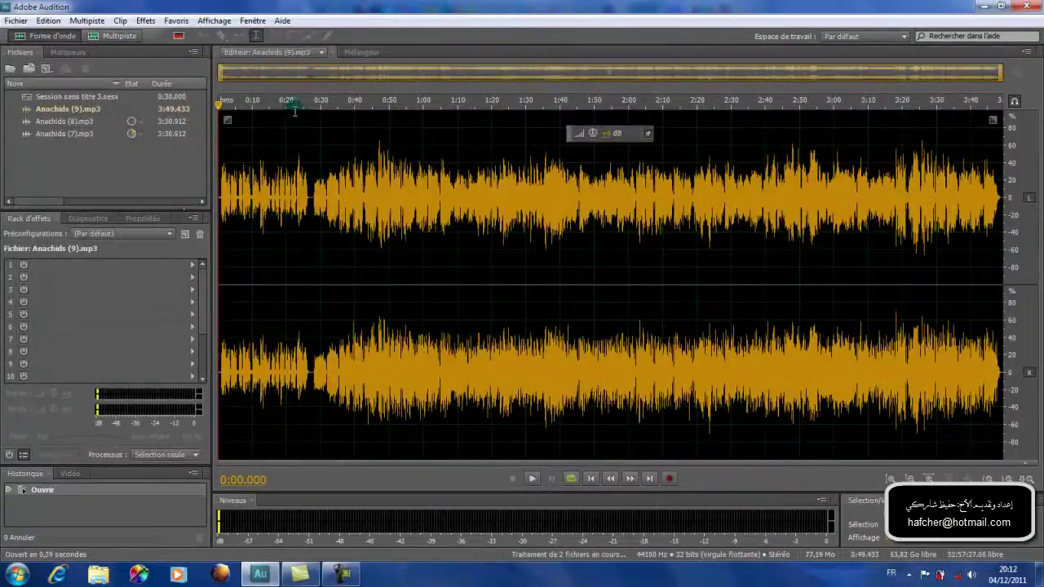
Return to the multitrack session and place Anachids (9).mp3 at the start of Piste 1, accepting the sample-rate-converted copy.
click(93, 97)
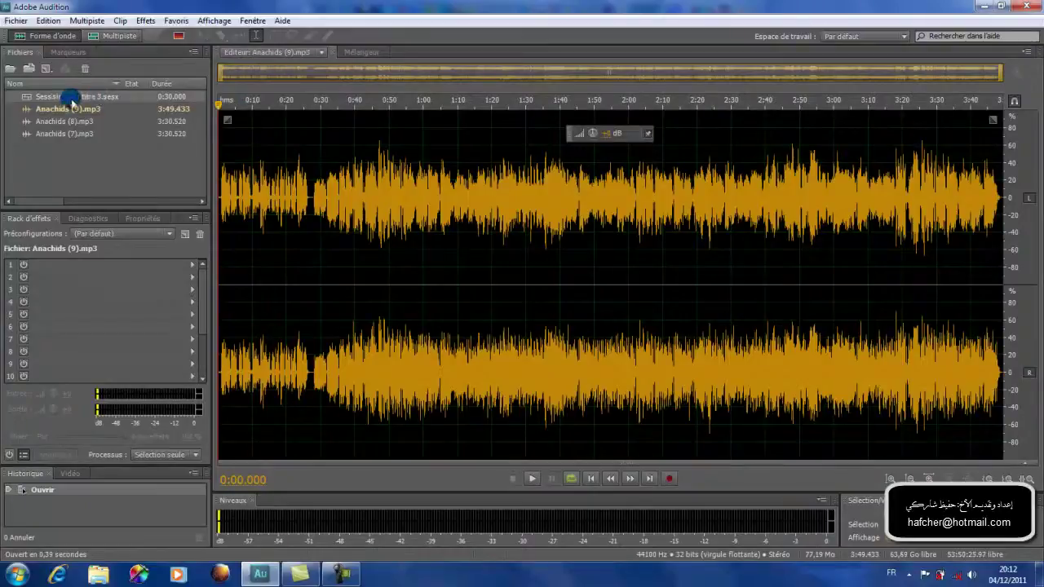
double_click(58, 99)
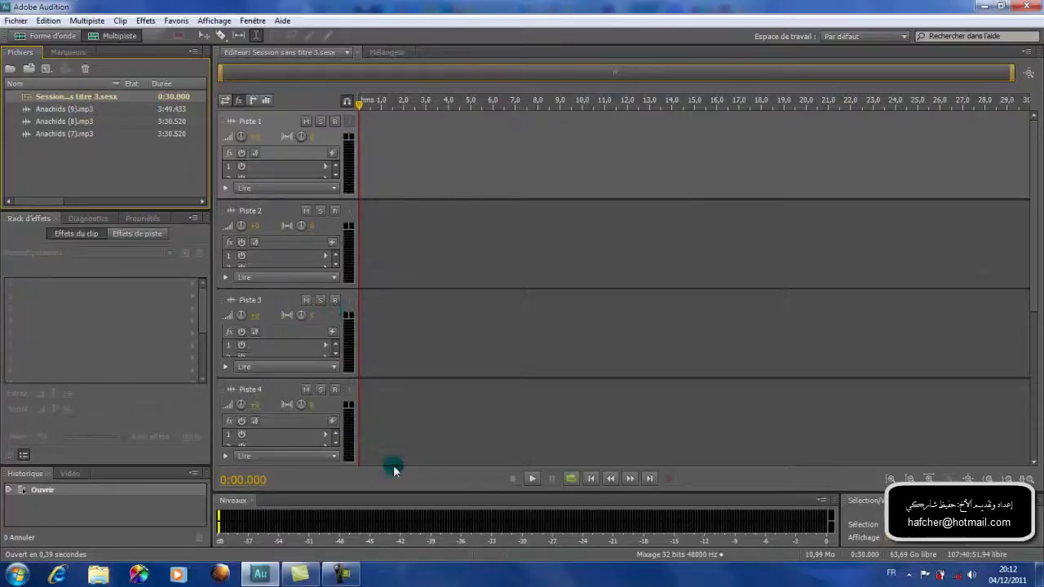
click(49, 114)
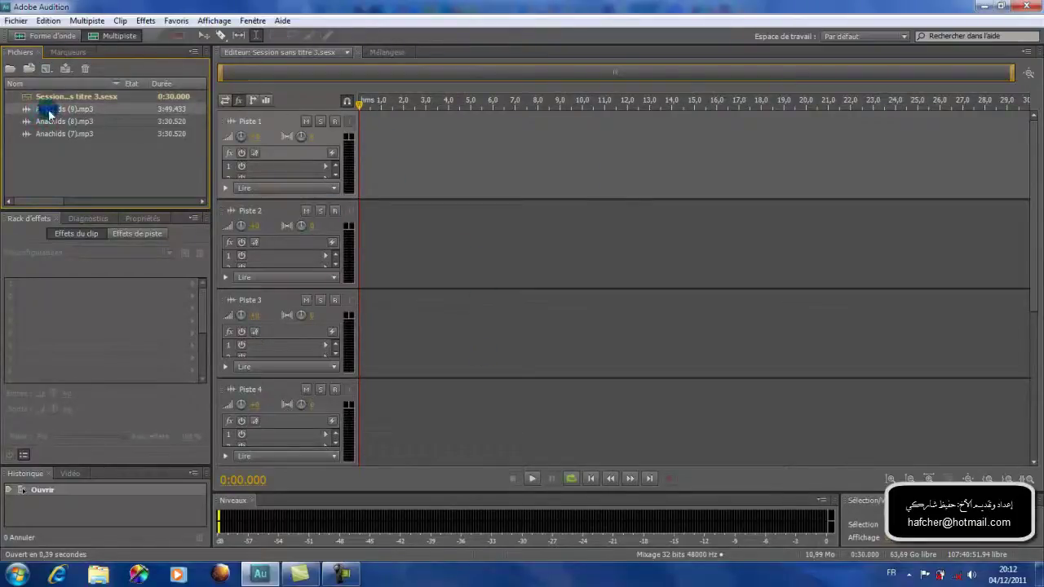
drag(50, 114, 355, 169)
click(595, 320)
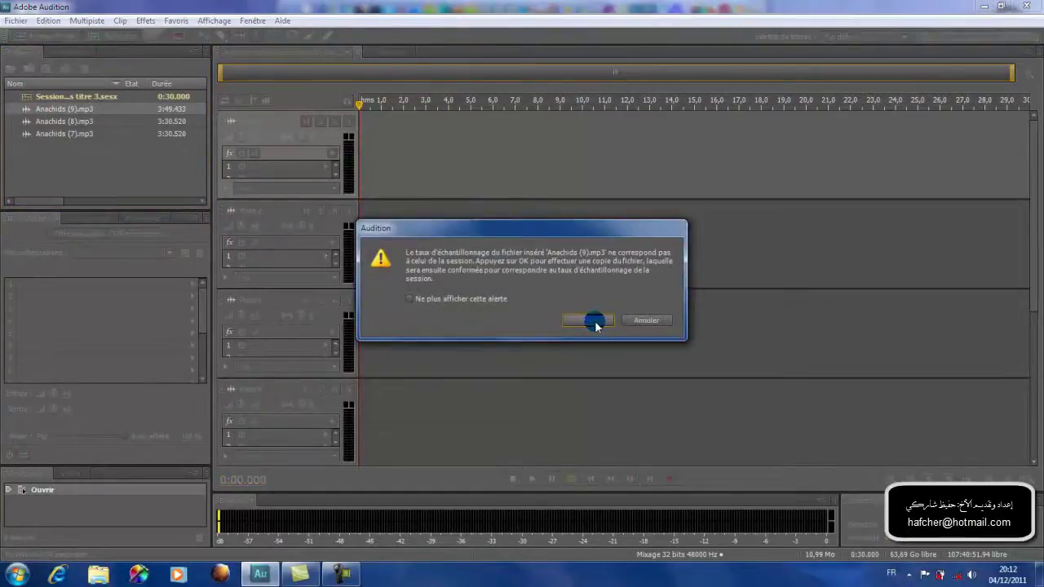
Place Anachids (8).mp3 at the start of Piste 2 and Anachids (7).mp3 at the start of Piste 3, accepting the converted copies.
drag(73, 134, 358, 236)
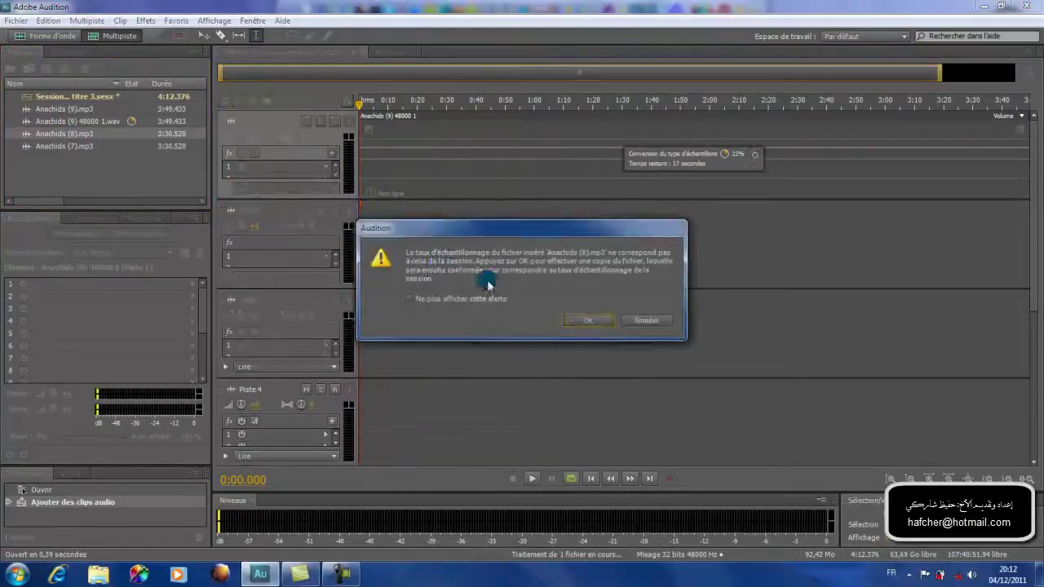
click(590, 321)
drag(56, 160, 359, 326)
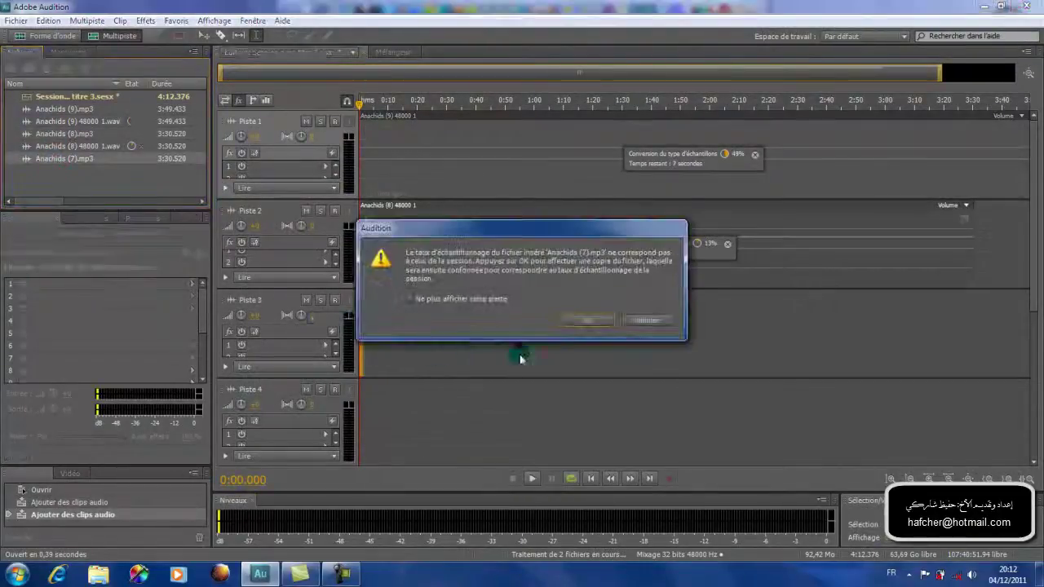
click(587, 320)
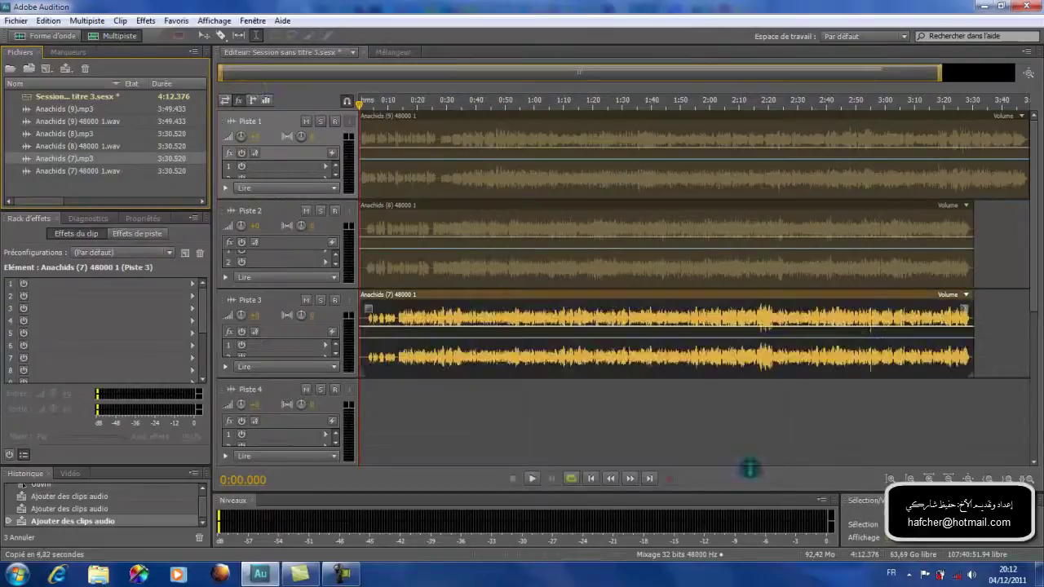
Select the clips on the first three tracks in turn, ending on the Piste 3 clip with the playhead at about 0:26.8.
click(613, 232)
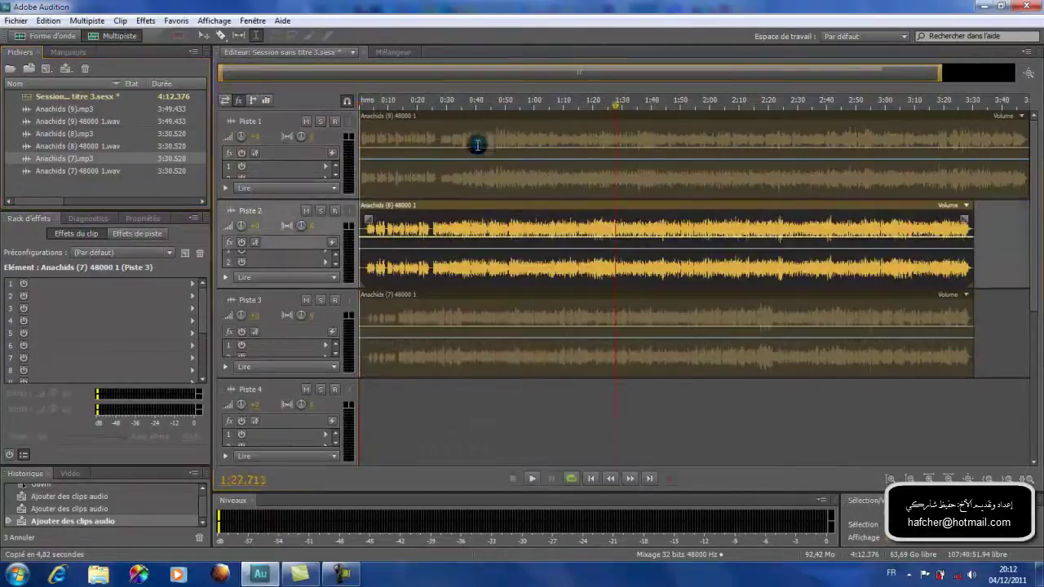
click(426, 138)
click(433, 244)
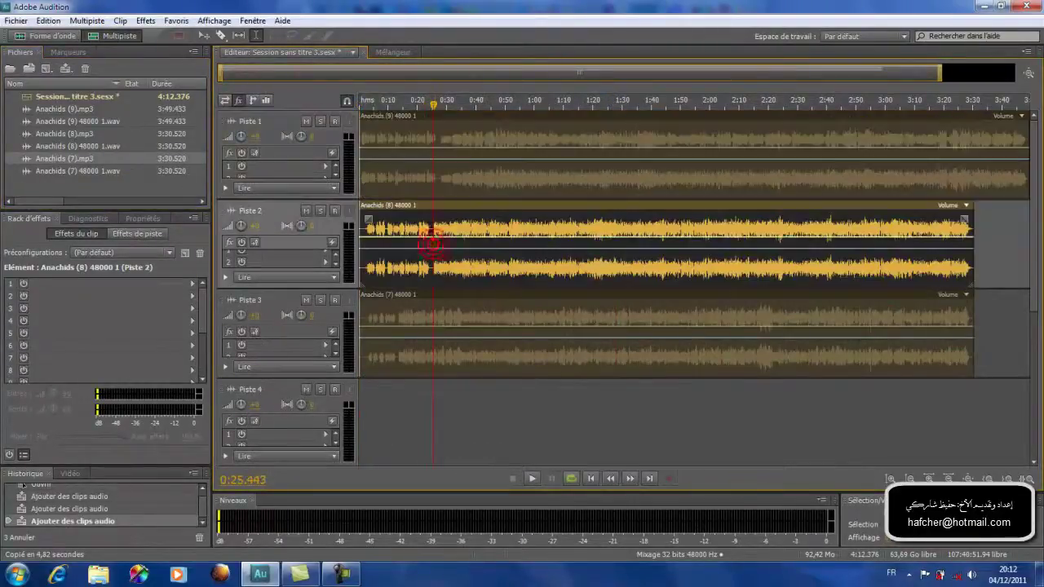
click(436, 323)
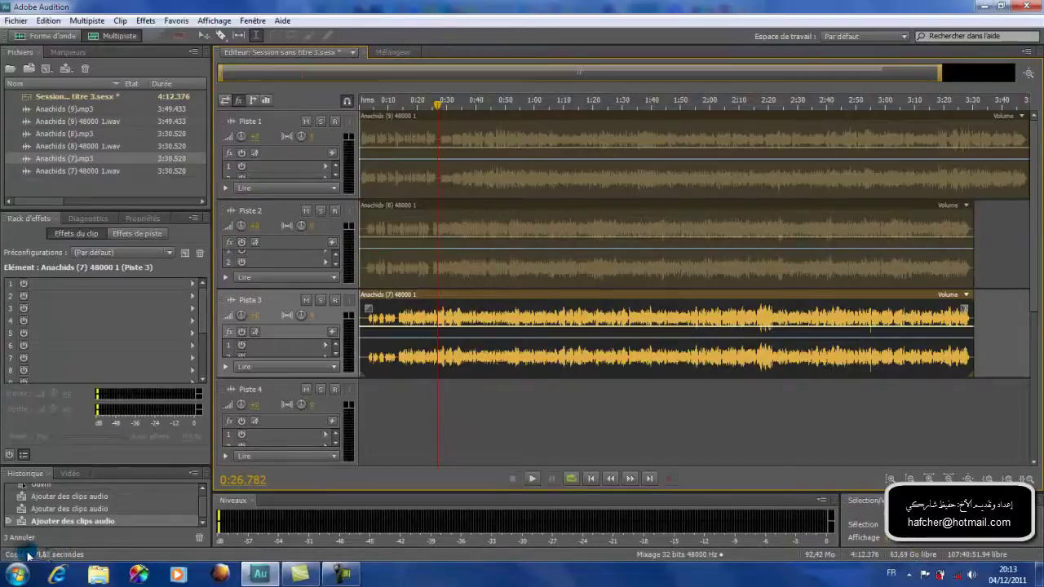
Hide the status bar (Barre d'état) and display it again.
click(254, 18)
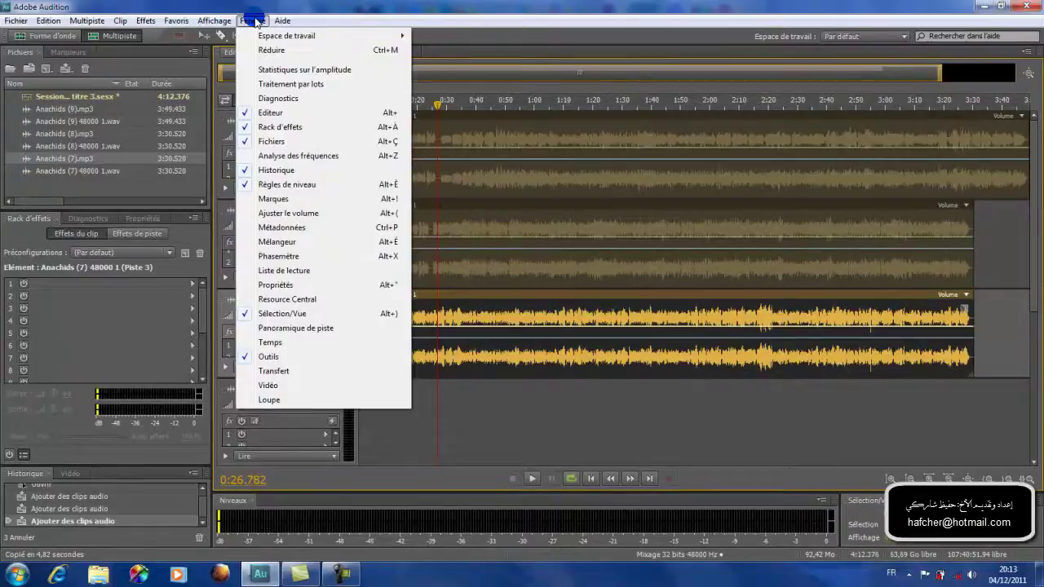
mouse_move(219, 21)
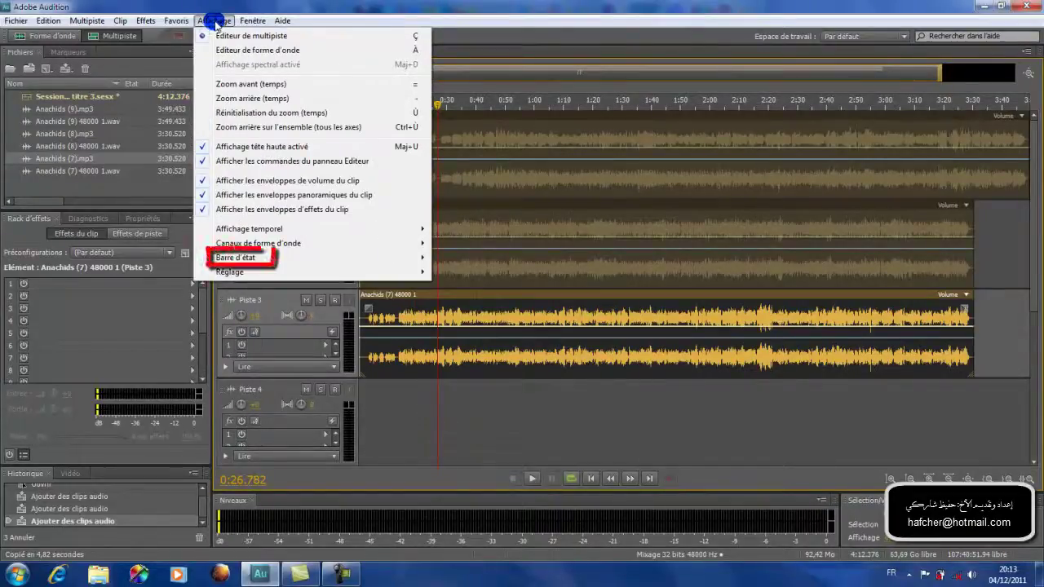
mouse_move(236, 257)
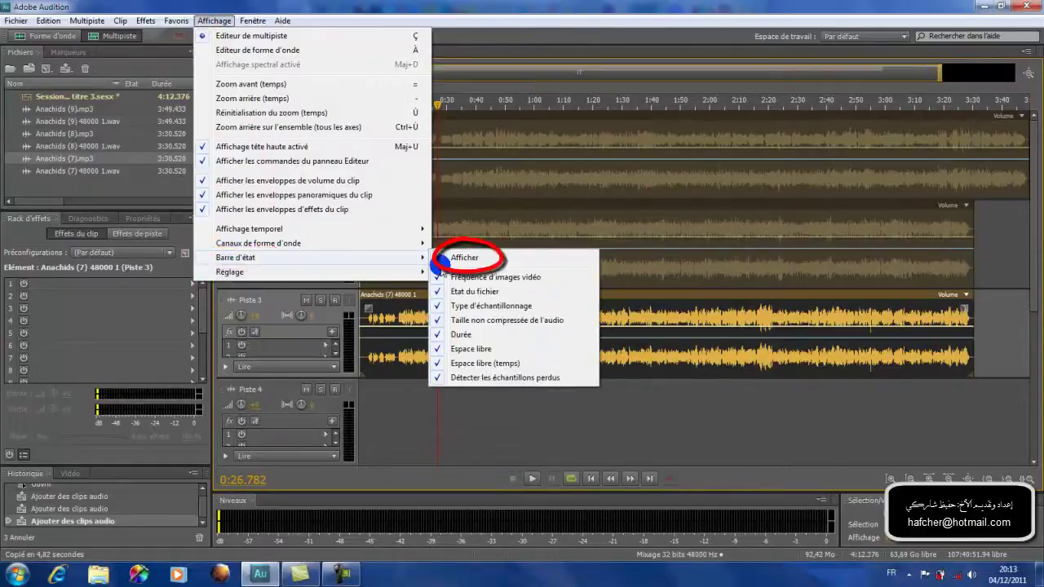
click(432, 258)
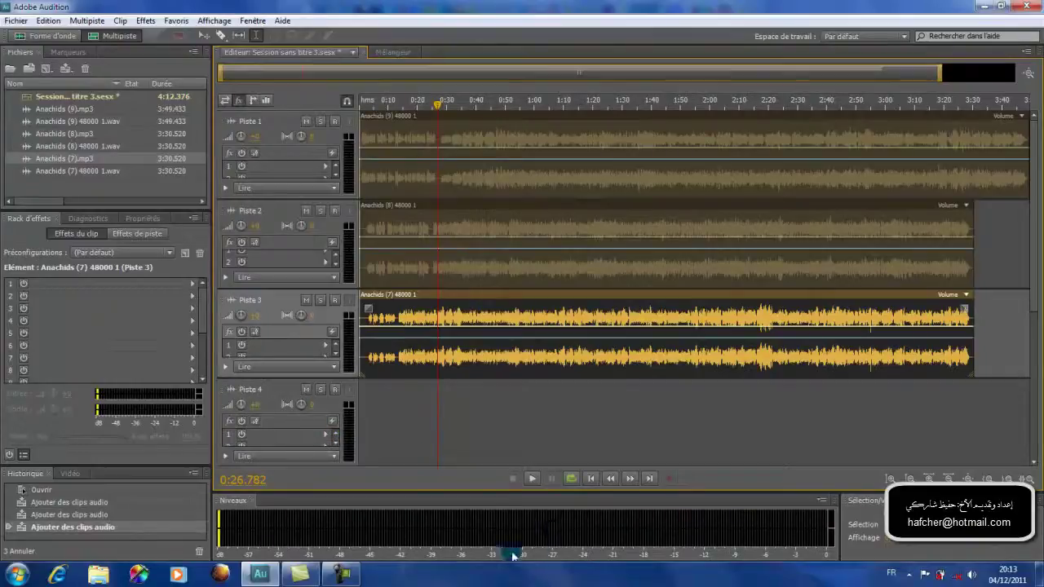
click(214, 21)
click(244, 258)
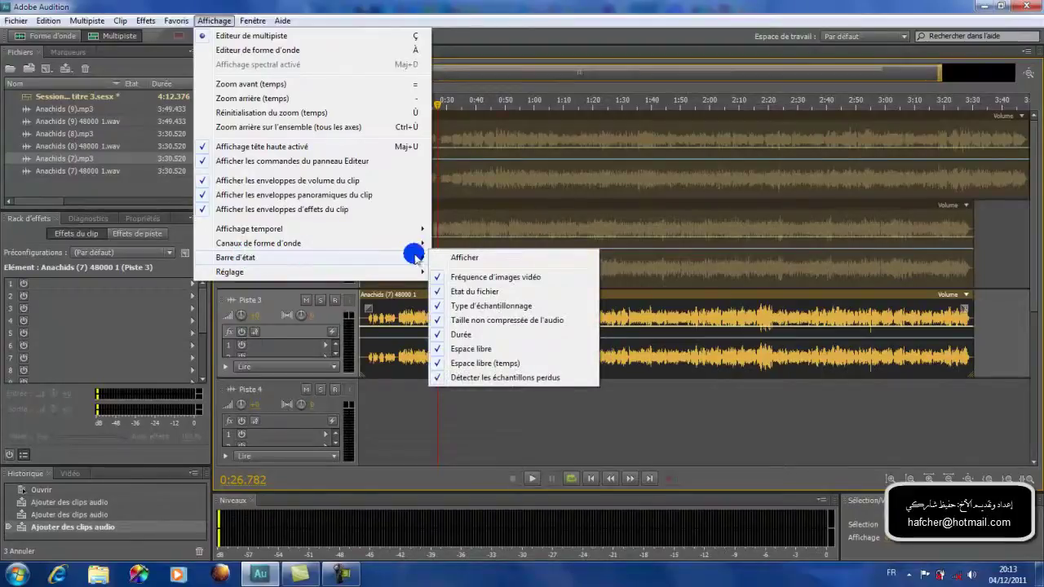
click(447, 257)
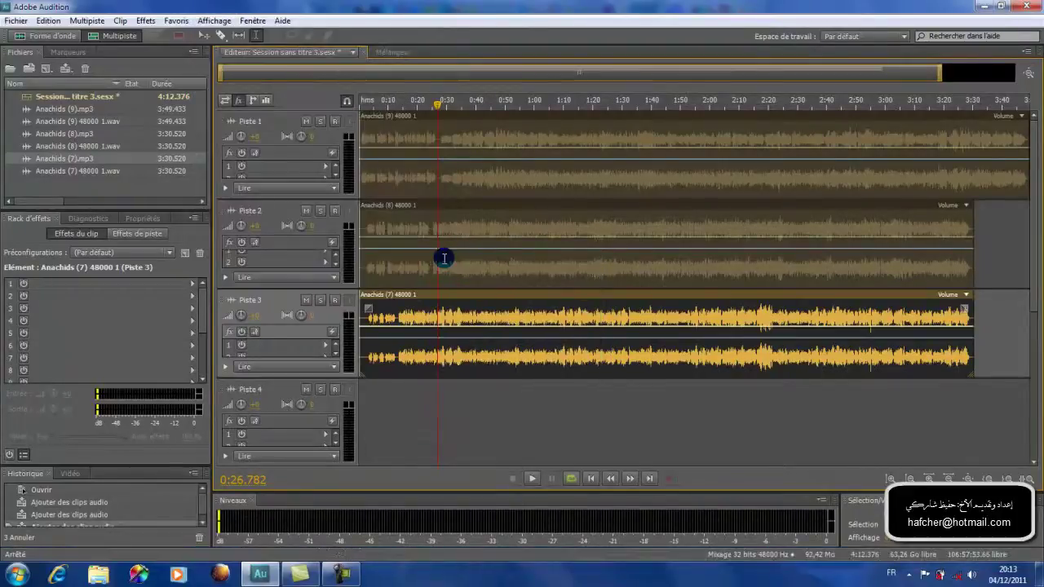
Switch to the waveform editor showing Anachids (7) 48000 1.wav and make its effects rack (Rack d'effets) active.
key(9)
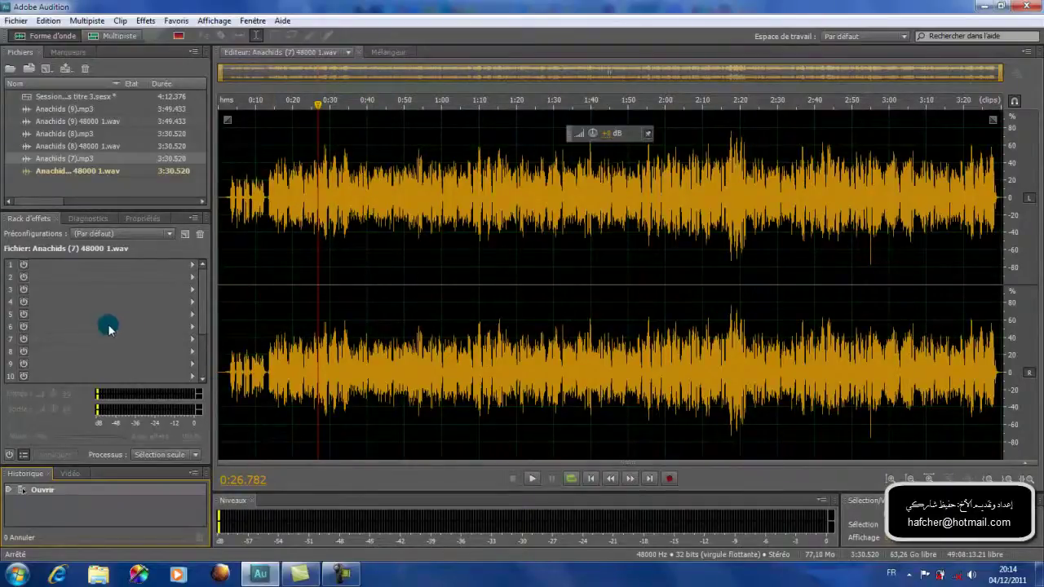
drag(64, 478, 77, 216)
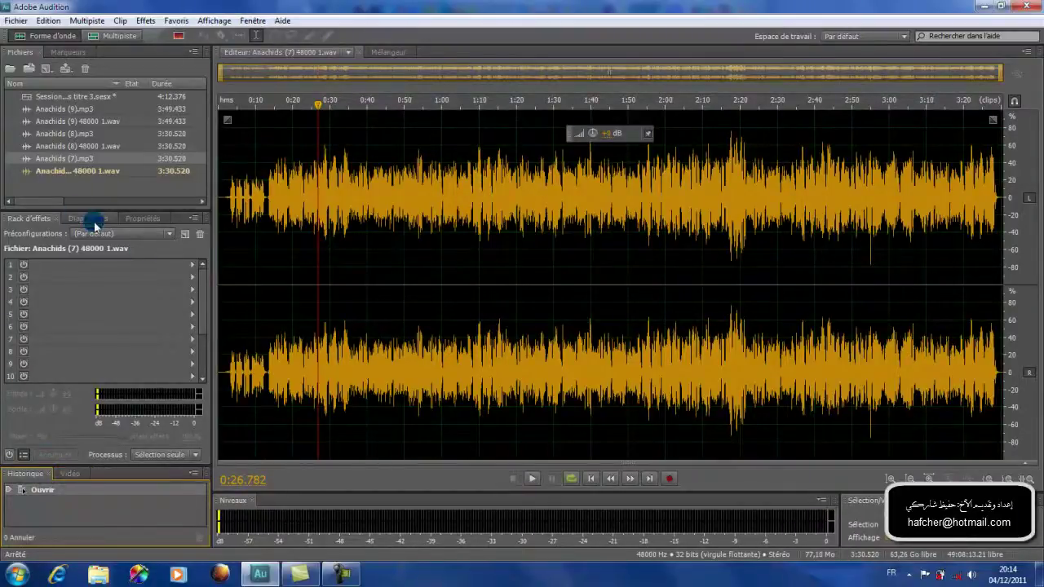
click(21, 220)
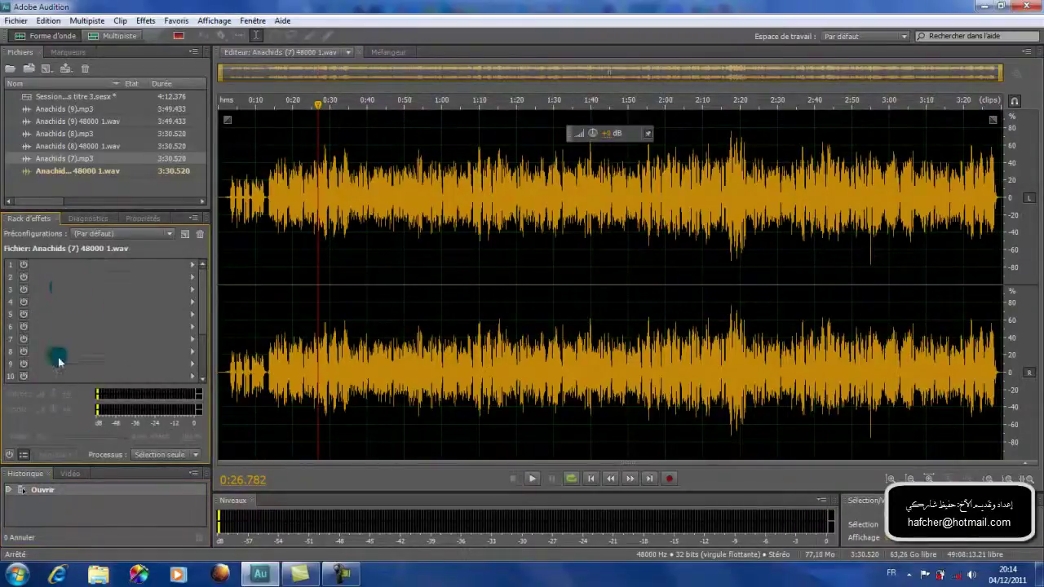